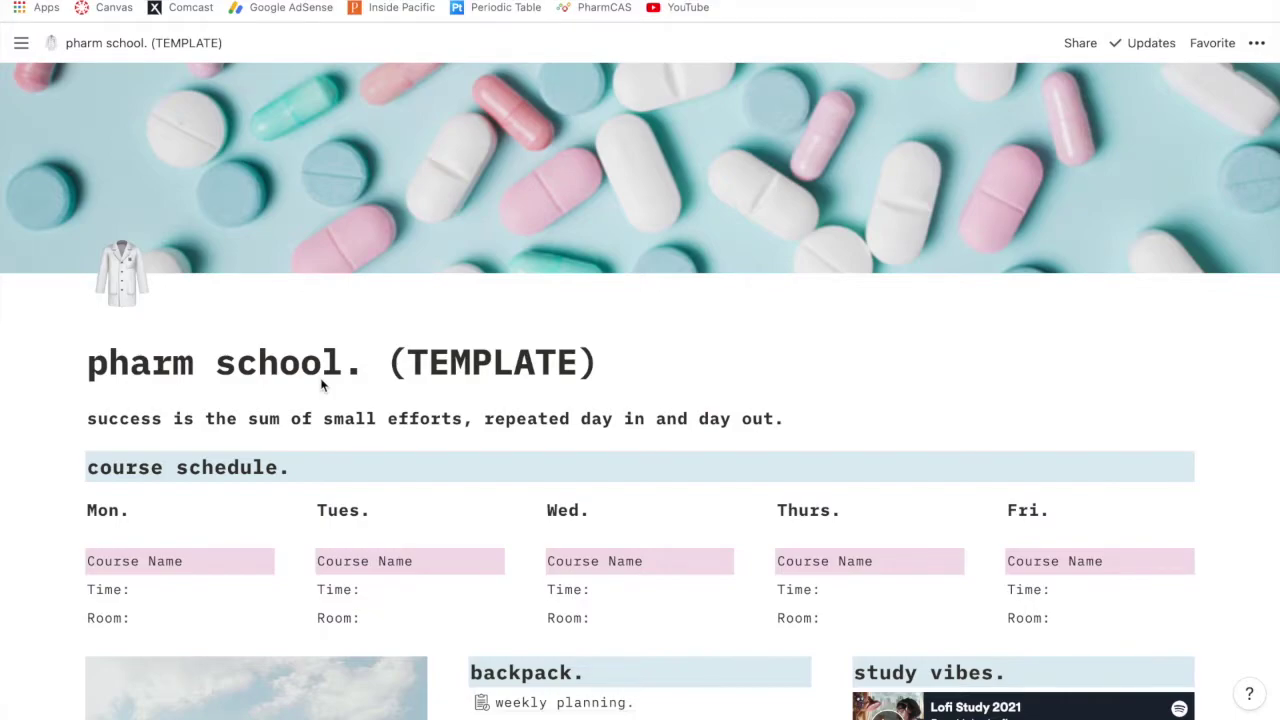
Scroll through the pharm school home page and go to the weekly planning page
scroll(321, 385, down, 3)
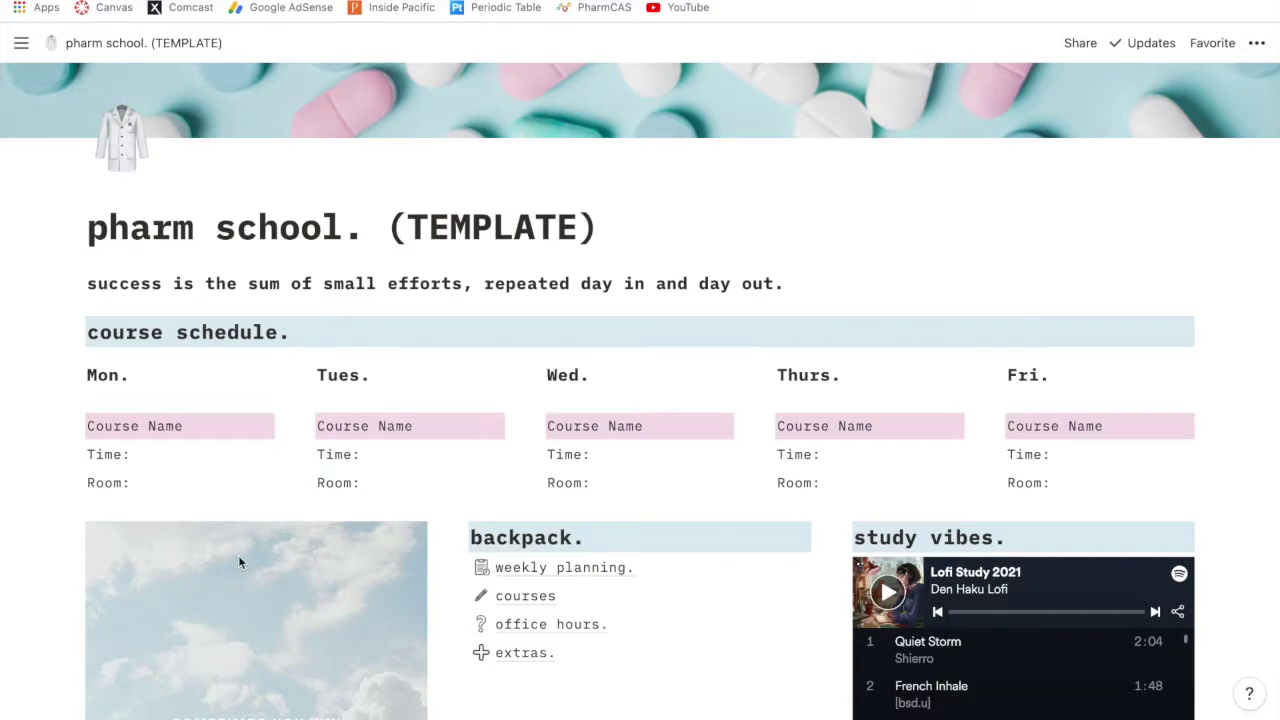
scroll(239, 560, down, 1)
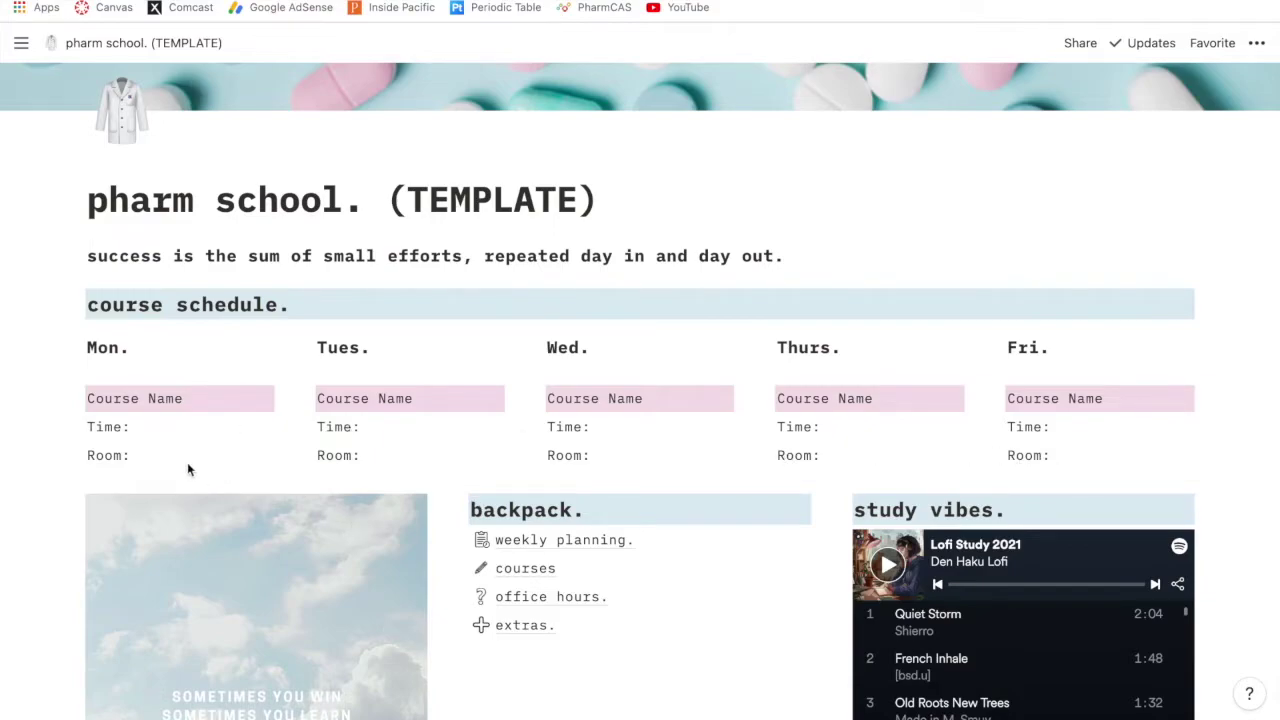
scroll(265, 495, down, 2)
scroll(277, 461, down, 3)
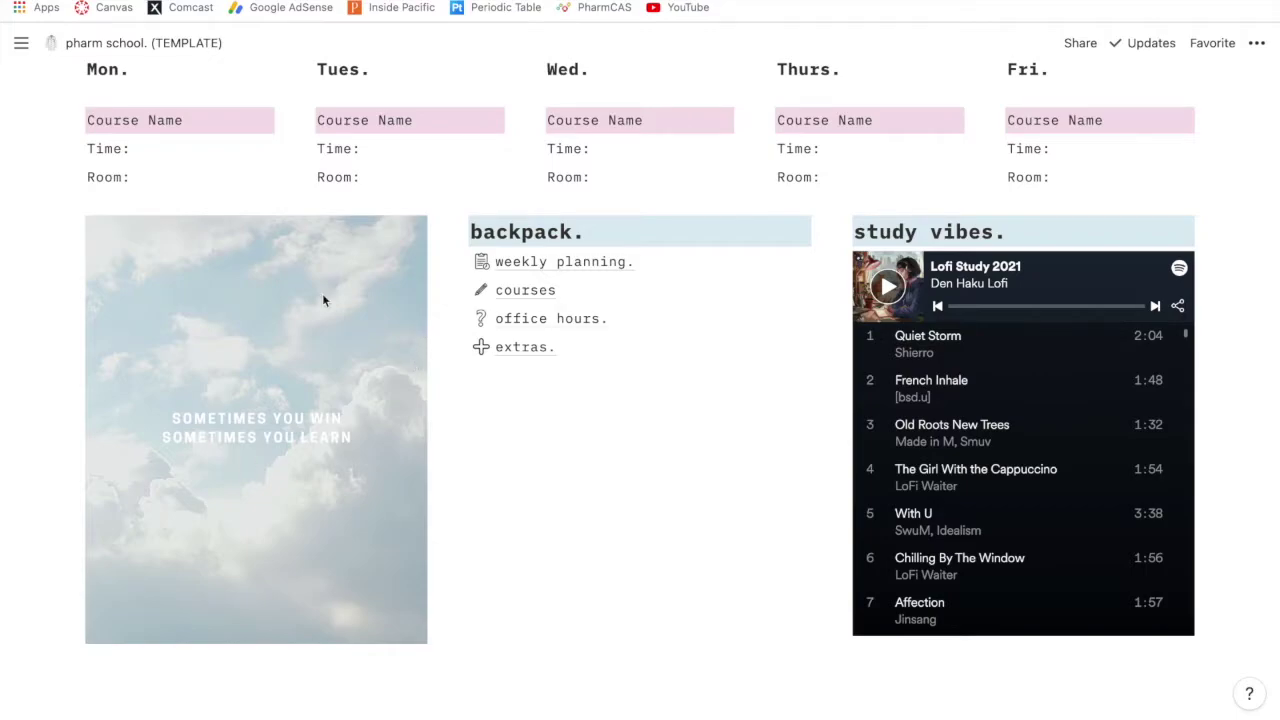
scroll(407, 537, up, 3)
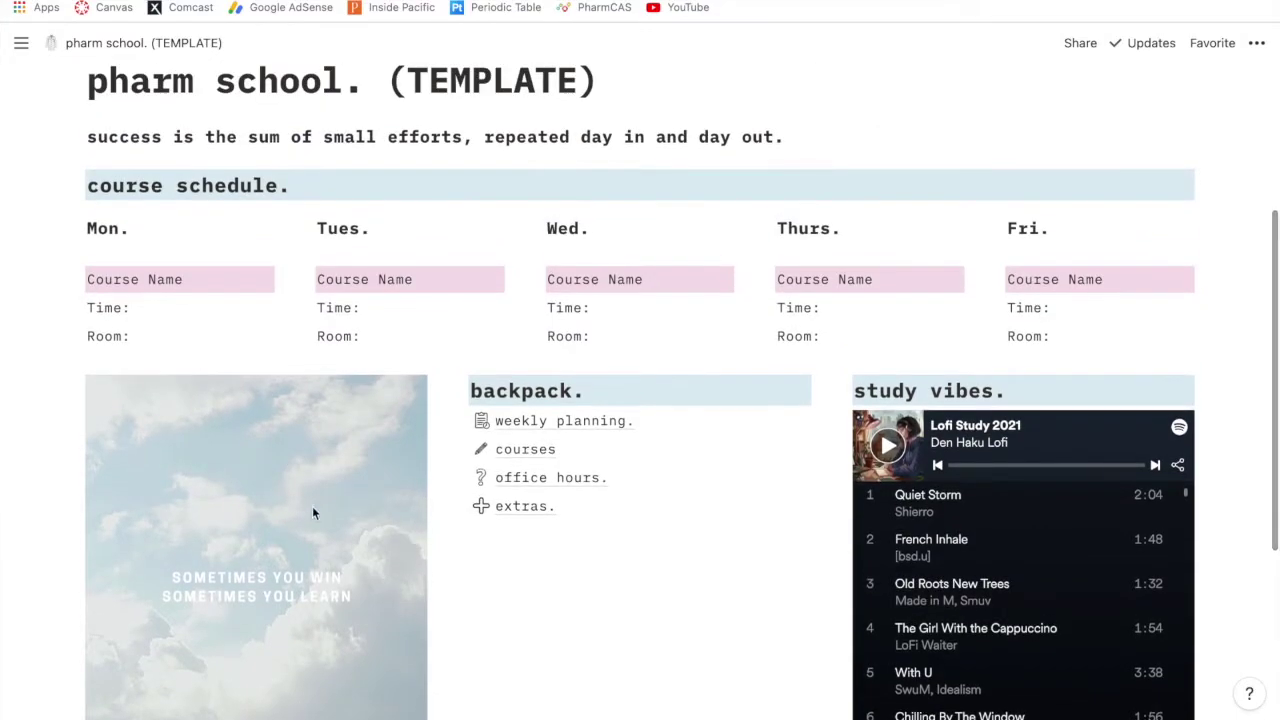
scroll(385, 208, up, 5)
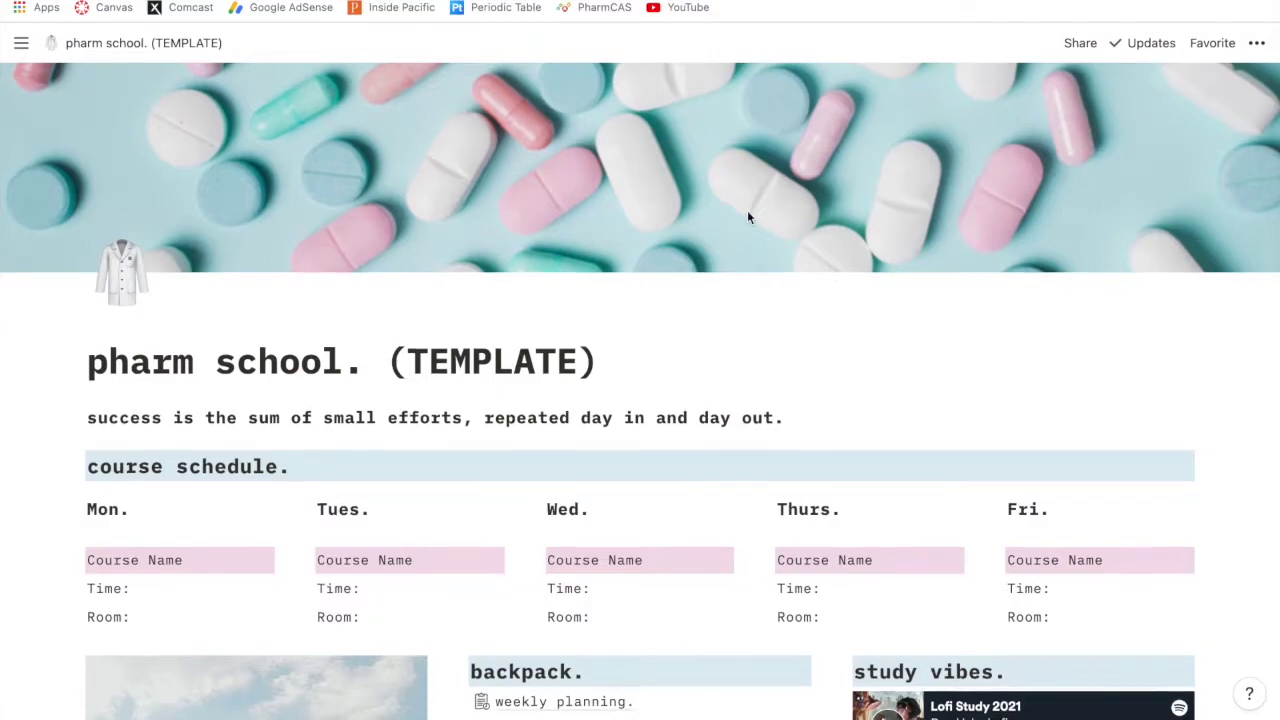
scroll(747, 214, down, 6)
scroll(747, 217, down, 1)
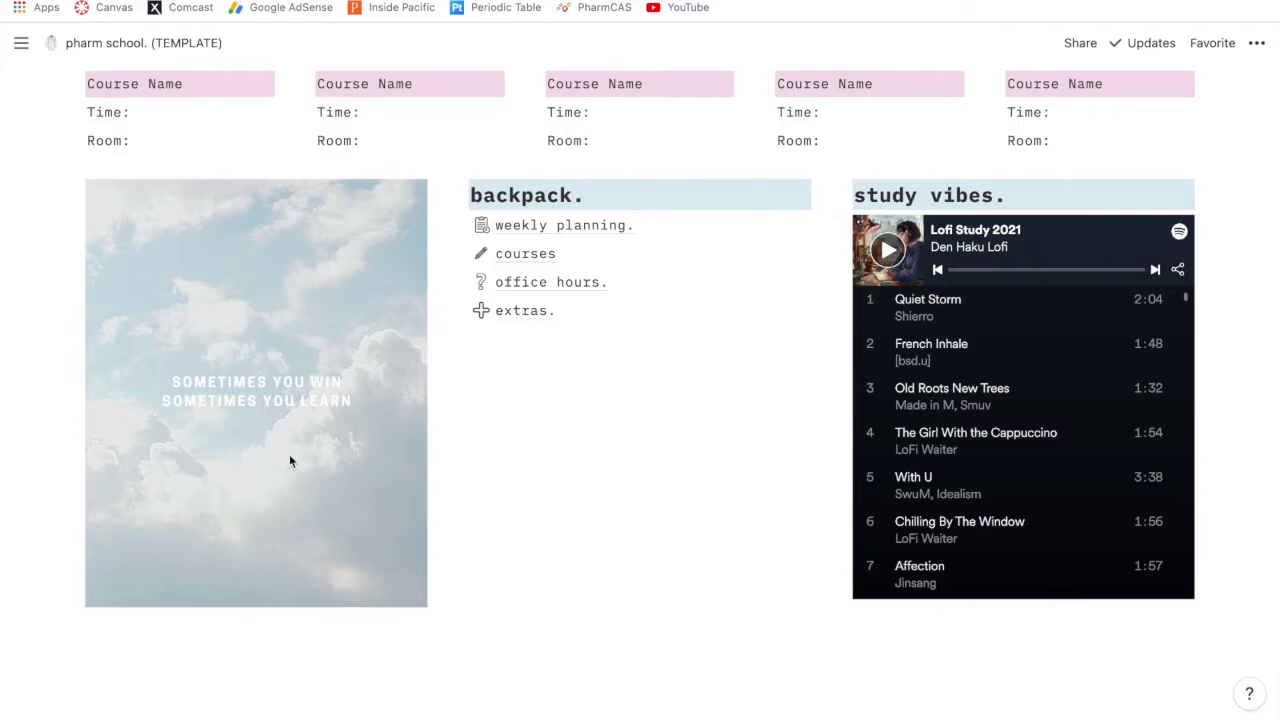
scroll(525, 470, up, 1)
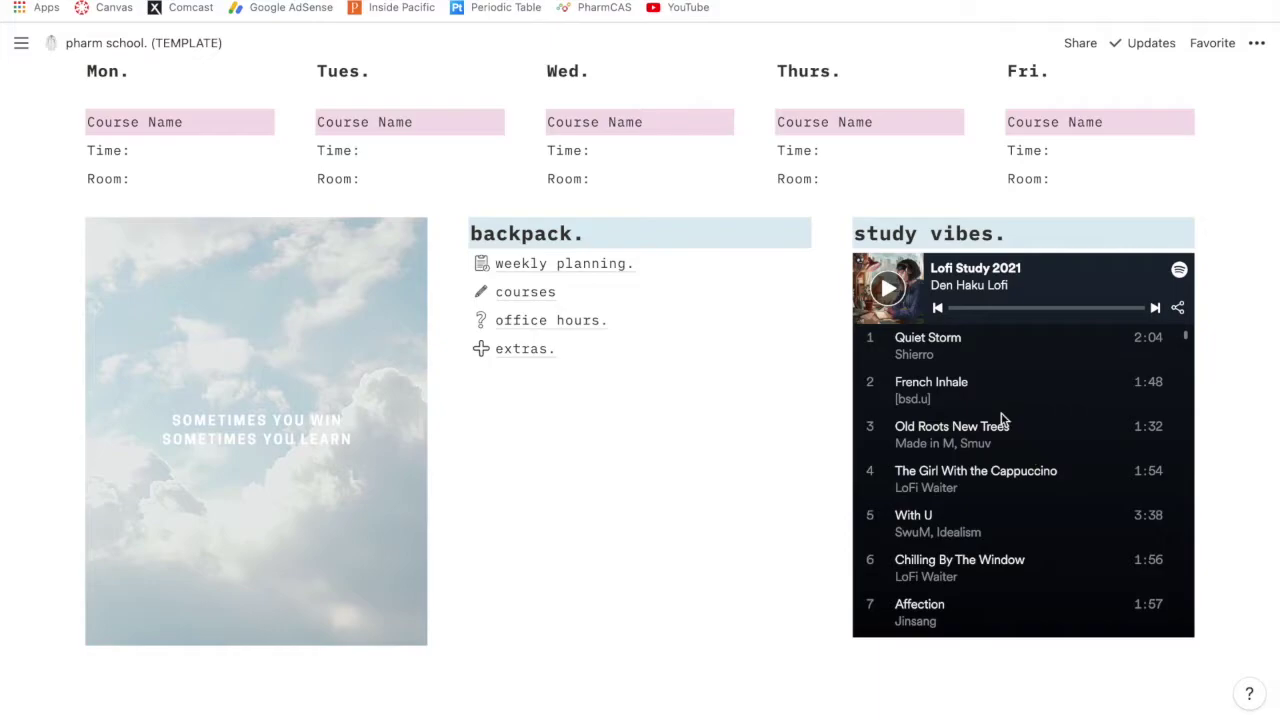
scroll(1007, 583, down, 15)
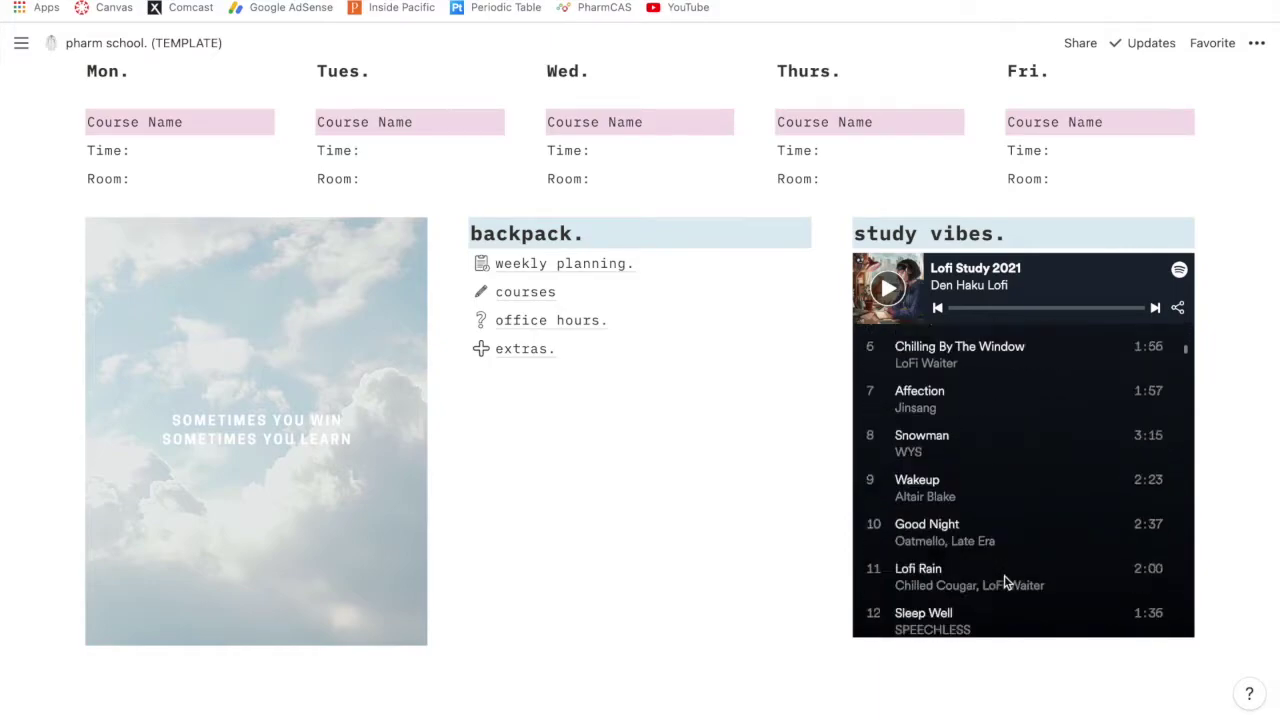
scroll(1007, 583, down, 20)
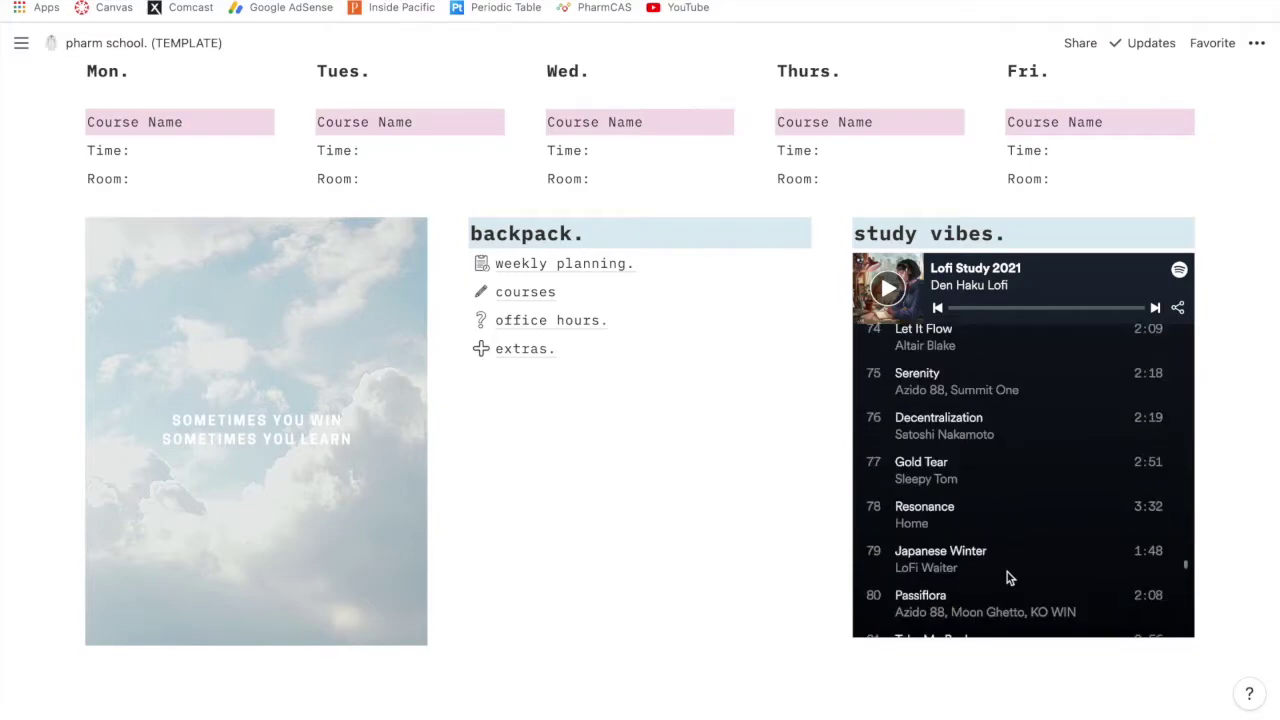
scroll(1007, 577, down, 5)
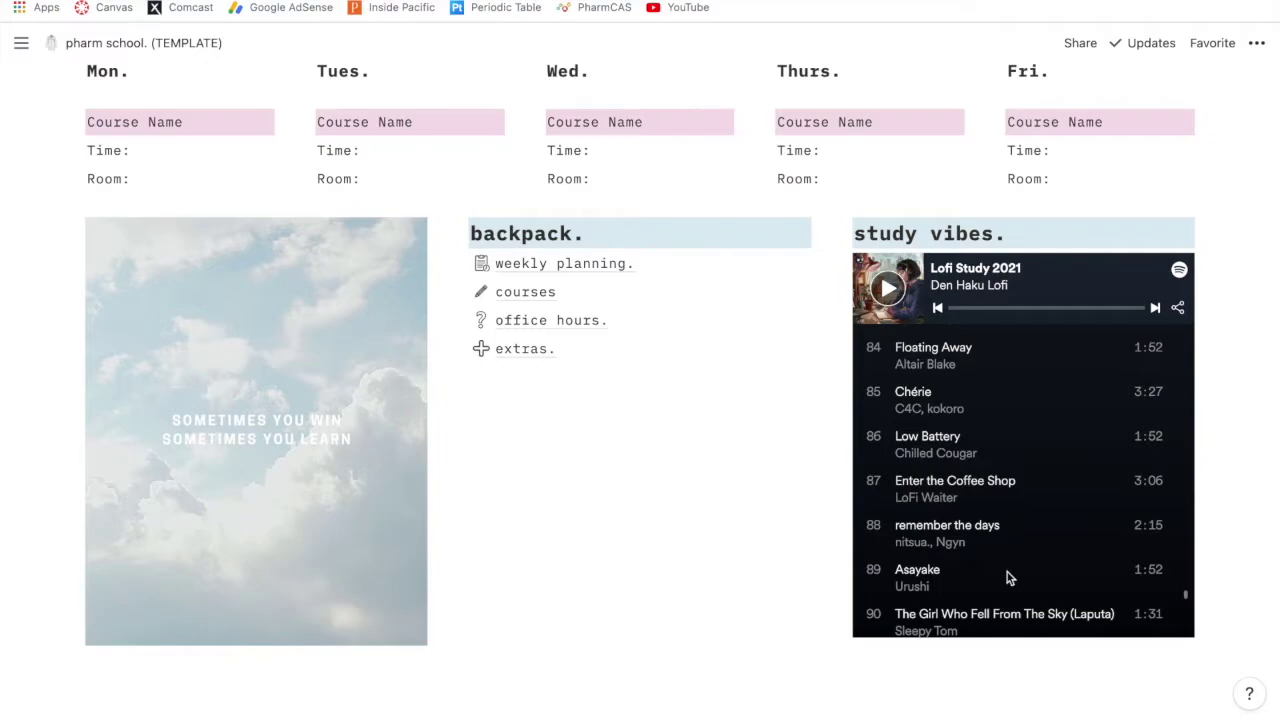
scroll(1018, 533, down, 5)
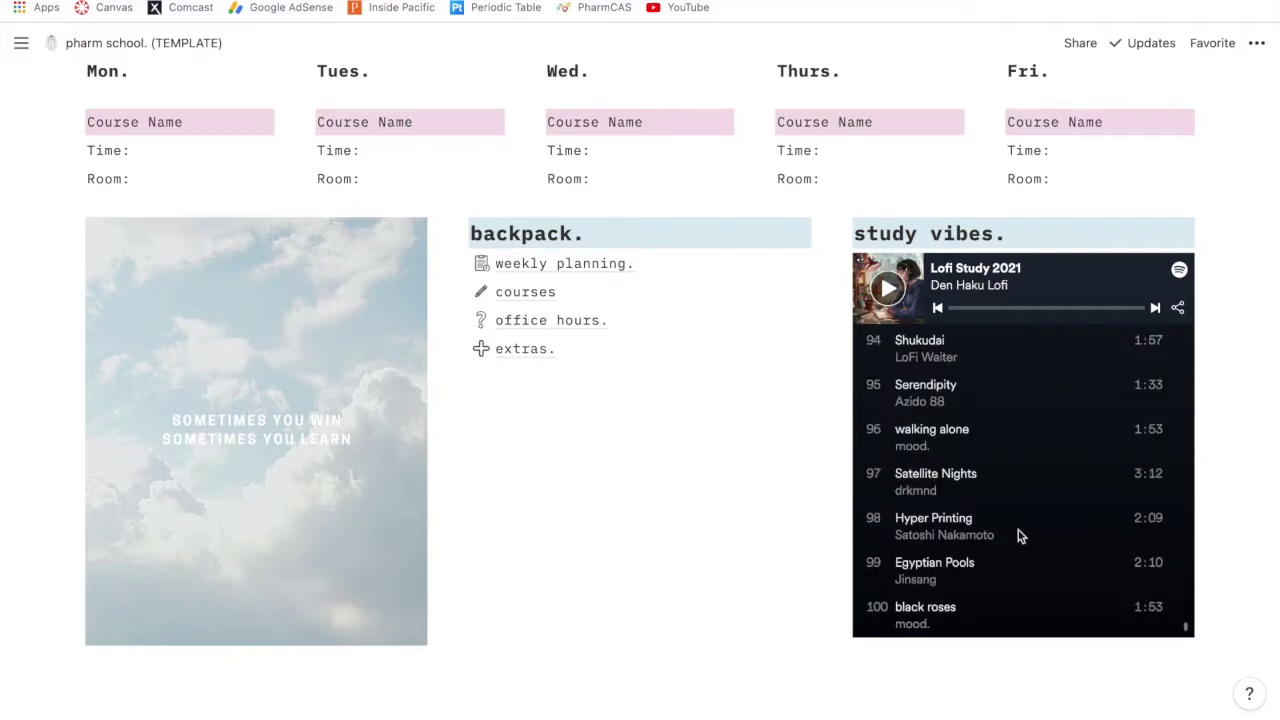
scroll(1018, 535, up, 20)
scroll(1018, 530, up, 3)
scroll(1018, 530, down, 2)
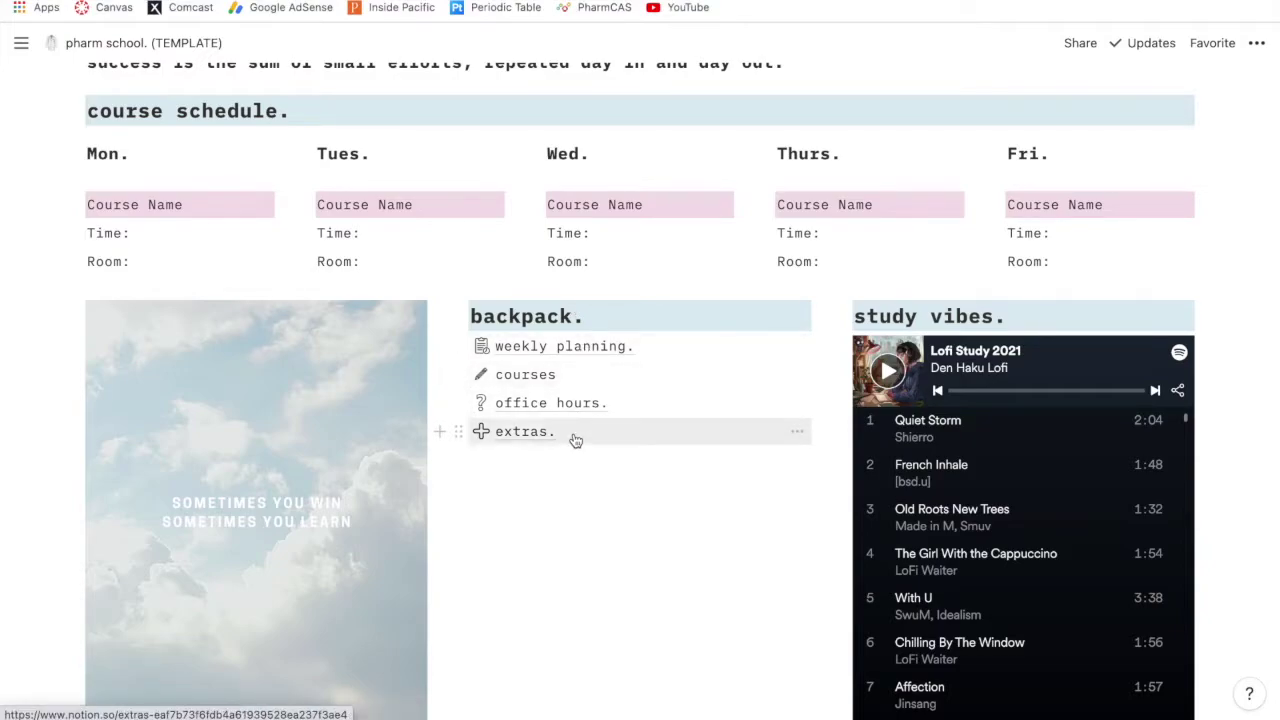
click(577, 350)
Scroll across the Study Schedule sheet's days and show Monday's Physiology I status choices
scroll(400, 350, down, 2)
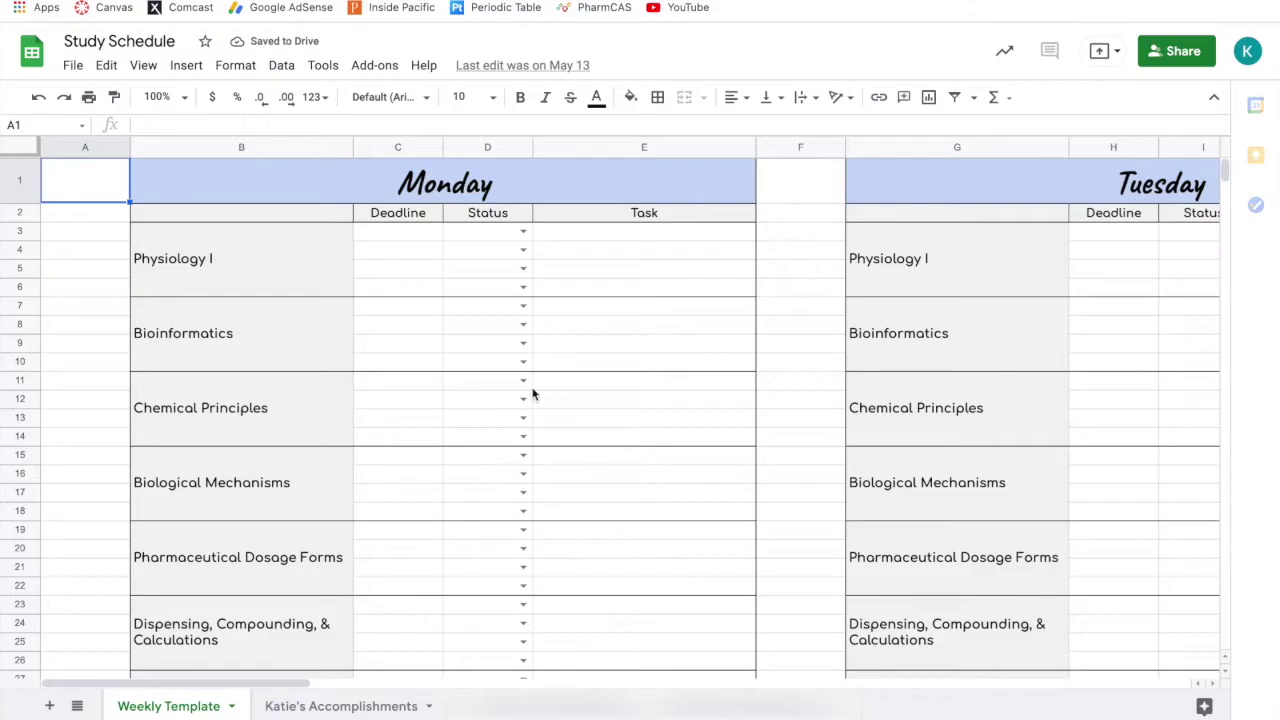
scroll(532, 392, down, 1)
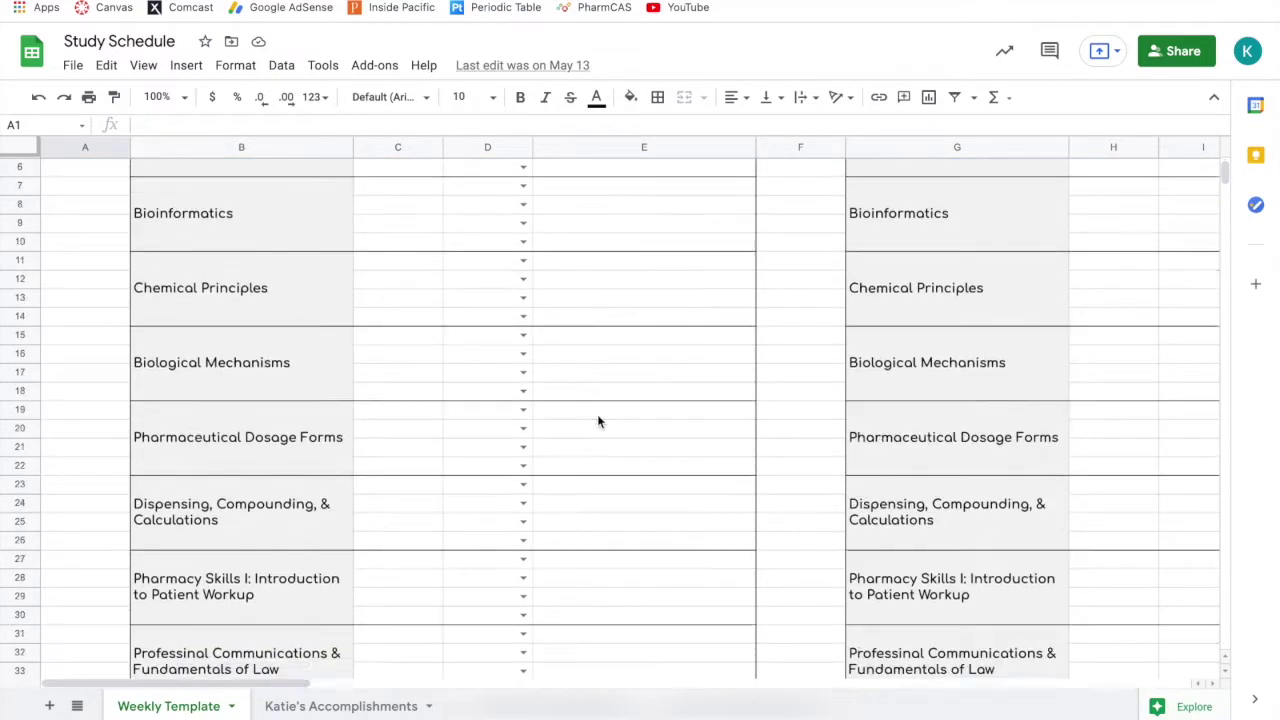
scroll(598, 420, down, 1)
scroll(598, 420, up, 3)
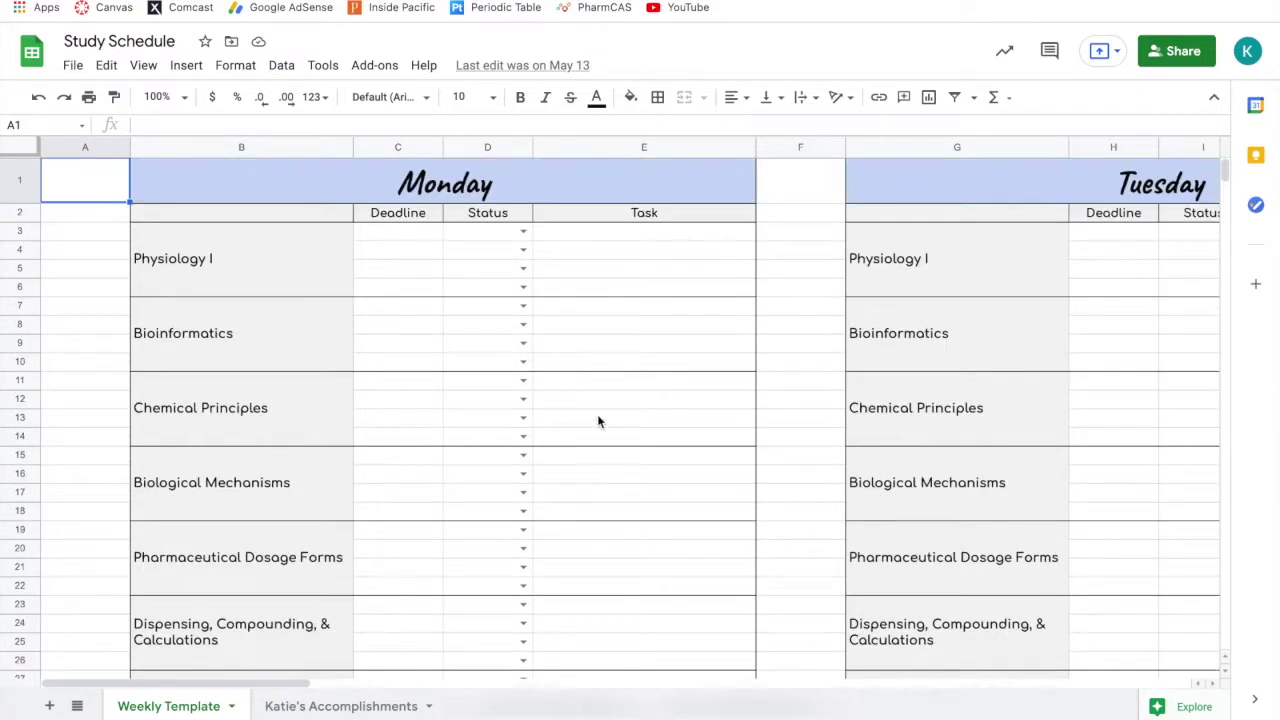
scroll(598, 421, right, 10)
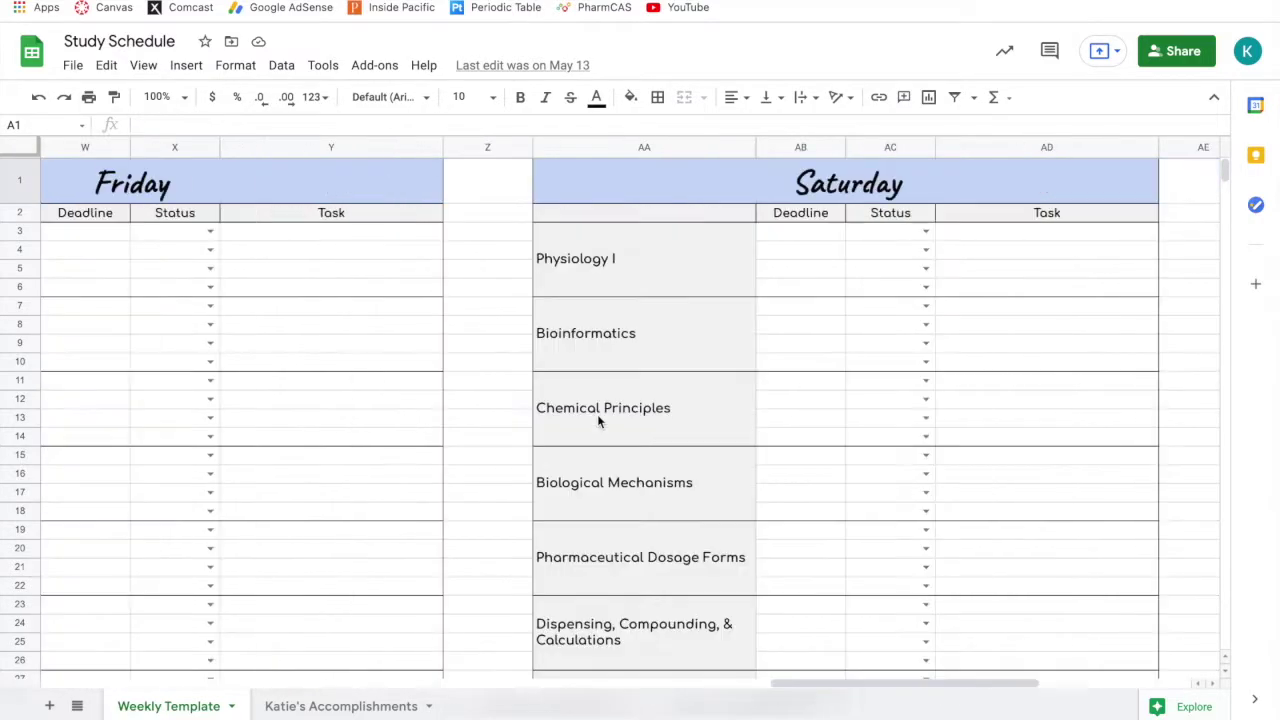
scroll(597, 421, right, 5)
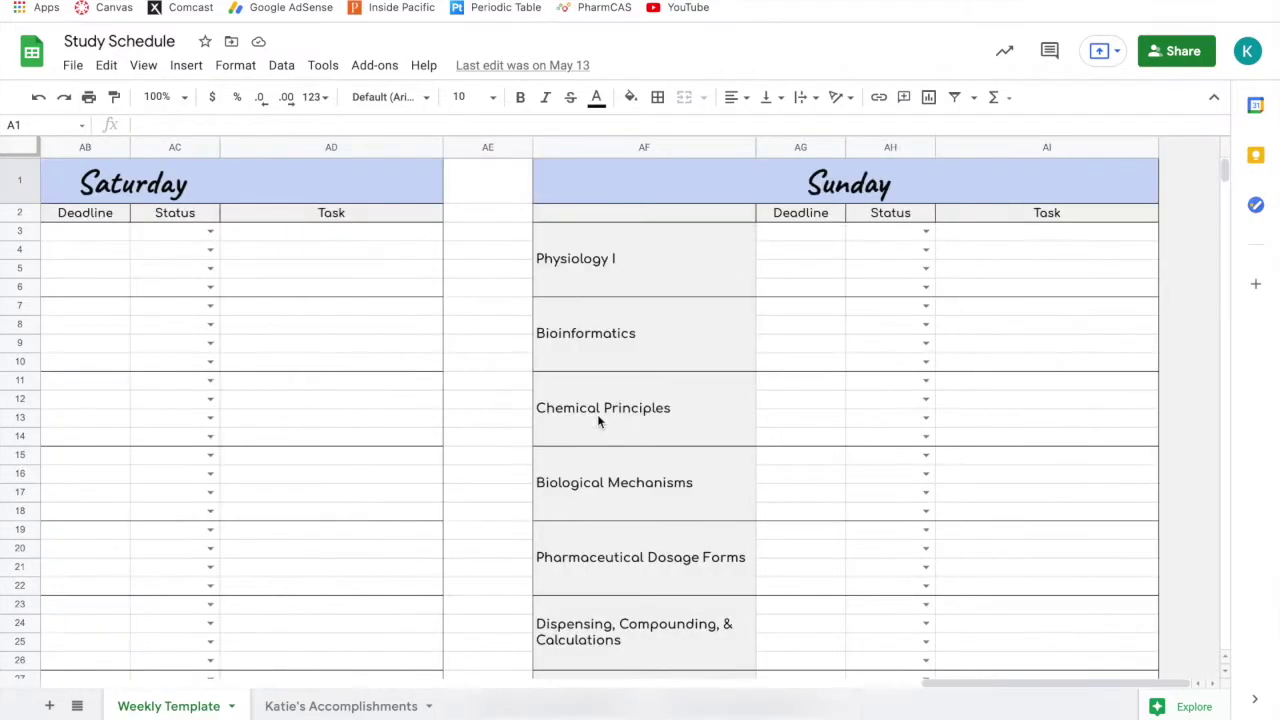
scroll(597, 420, left, 15)
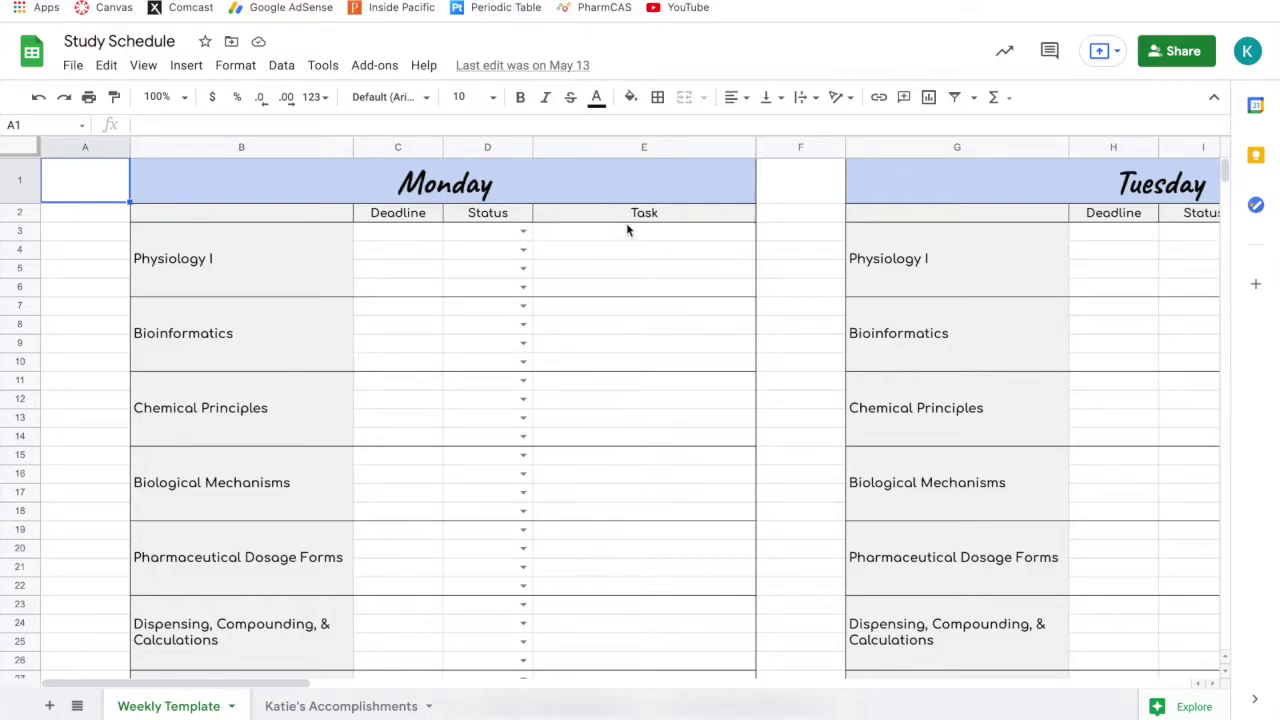
click(523, 231)
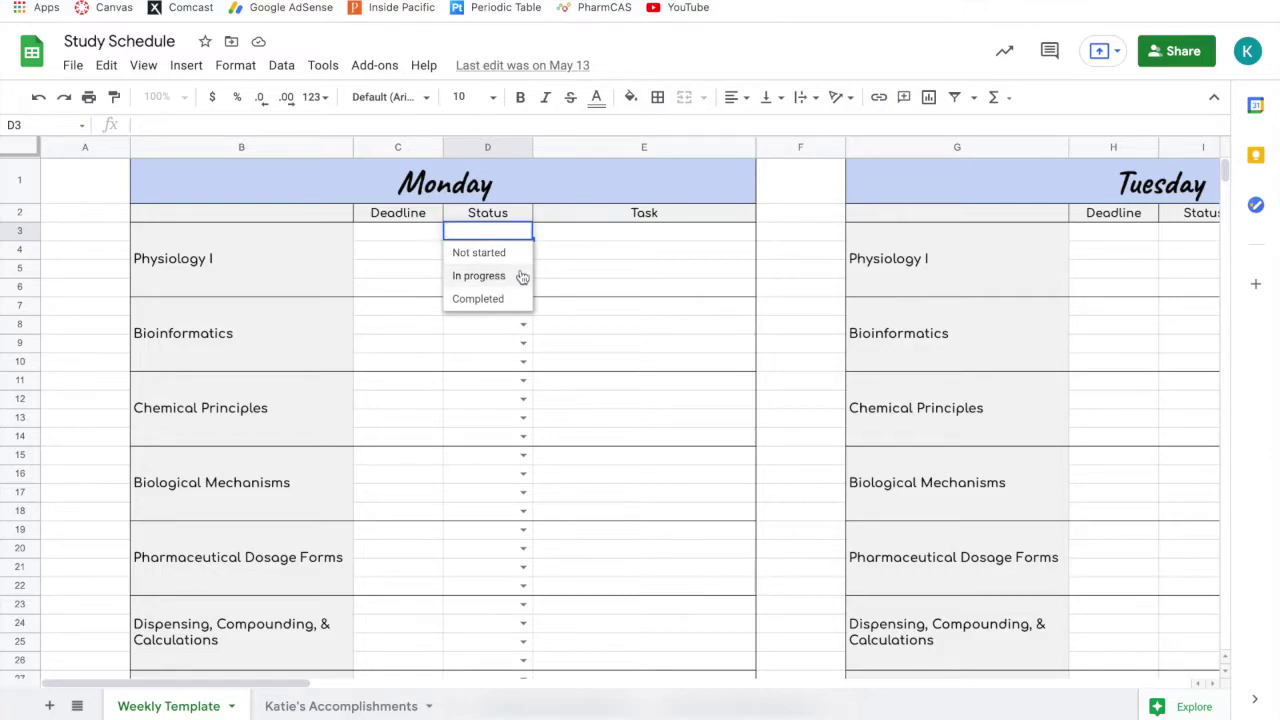
click(499, 251)
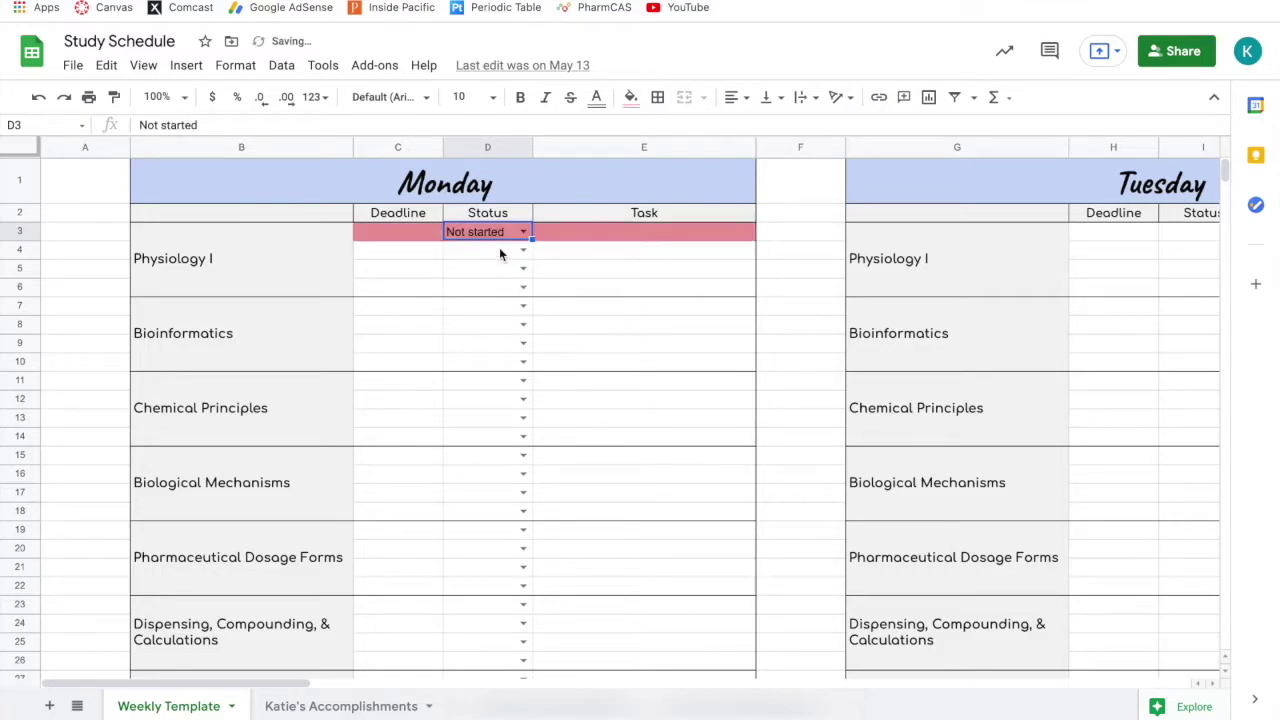
click(522, 231)
click(510, 281)
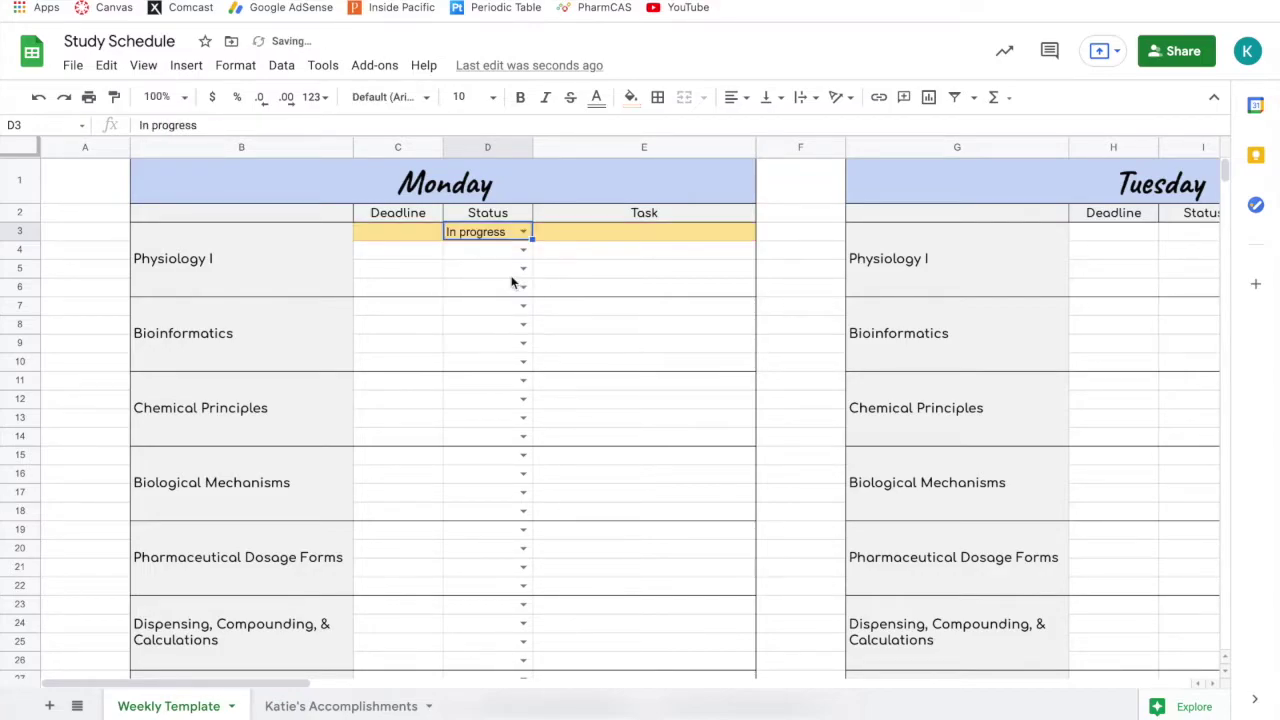
click(522, 231)
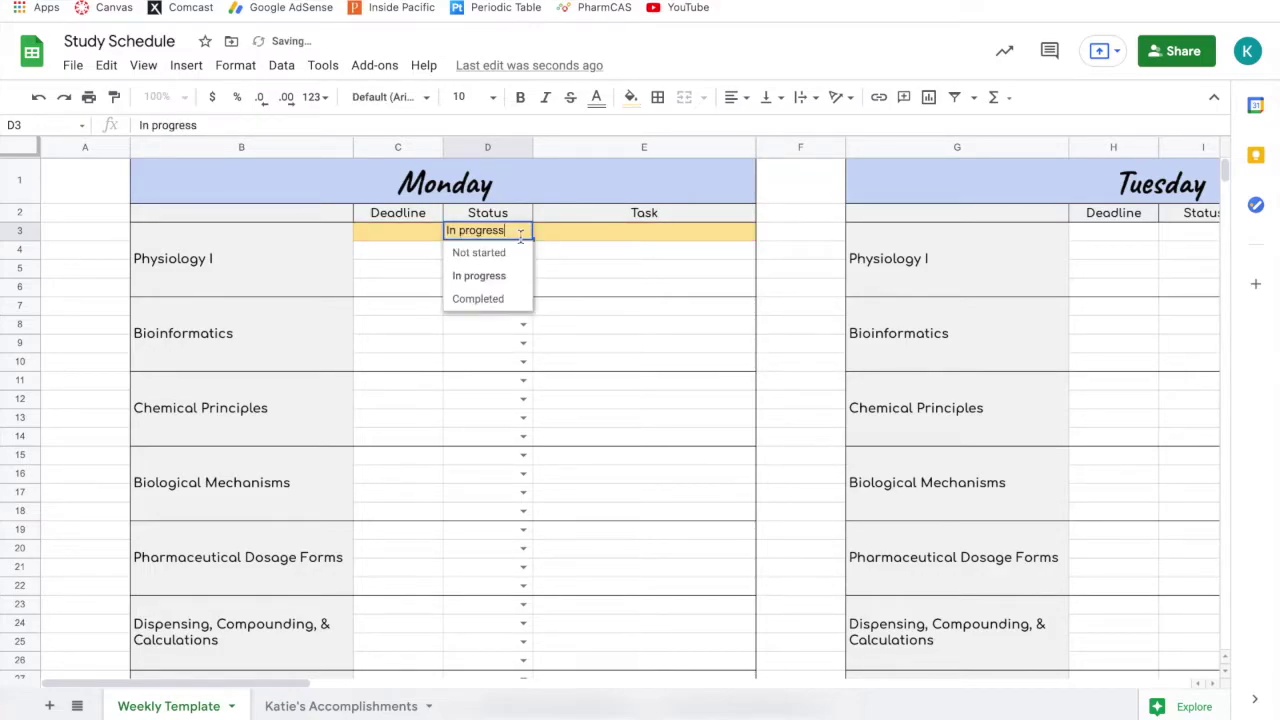
click(499, 297)
click(523, 232)
key(Delete)
click(543, 236)
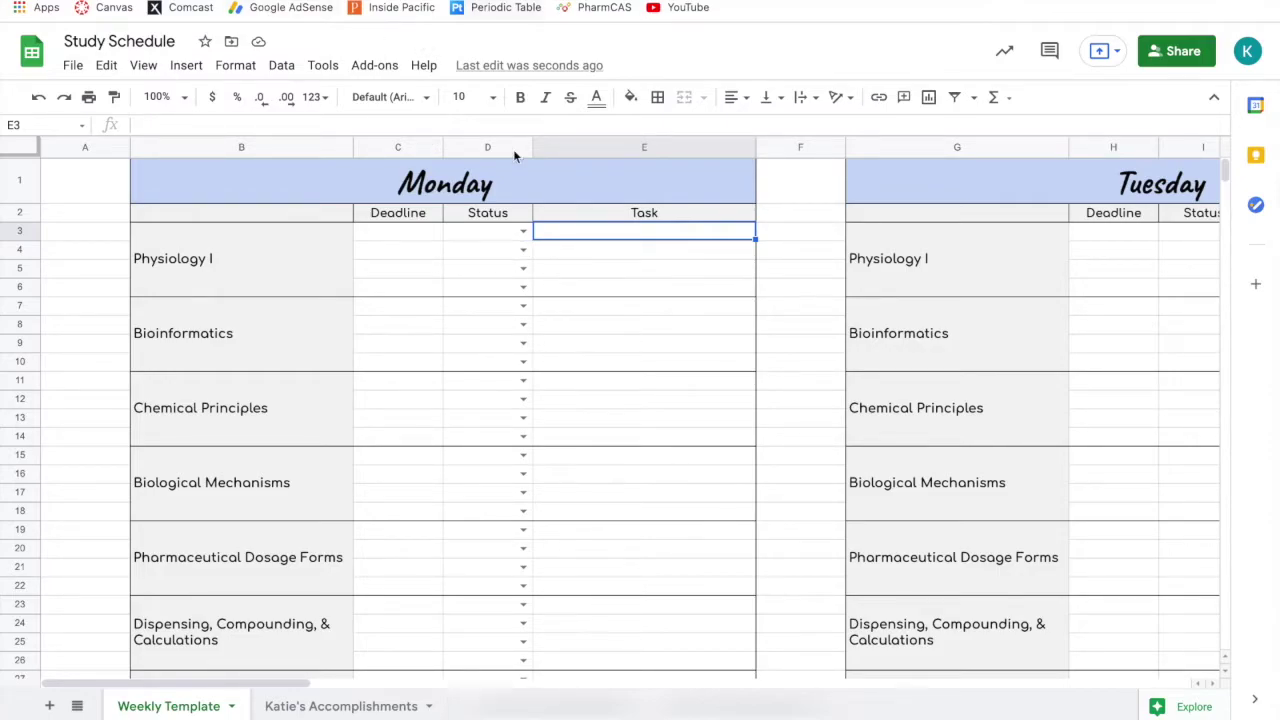
mouse_move(305, 708)
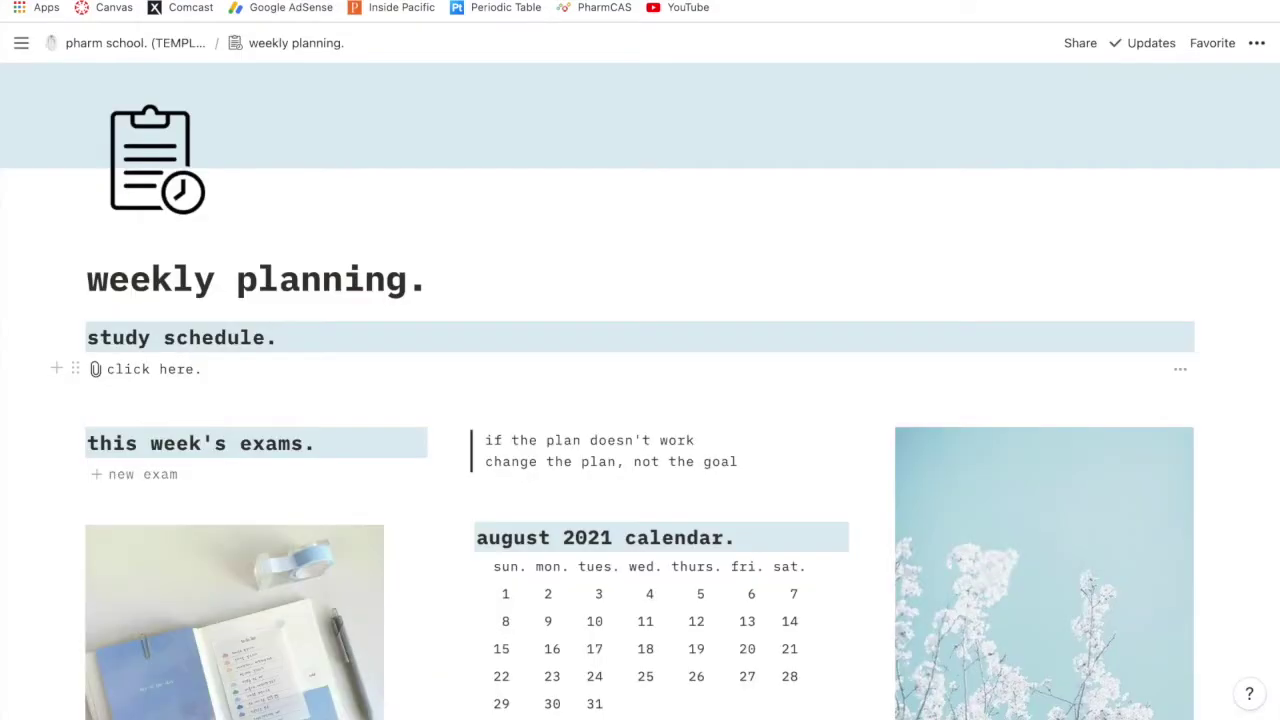
Add a 'physio (8/25)' to-do under this week's exams, check it off, and bring up its block menu
scroll(513, 350, down, 2)
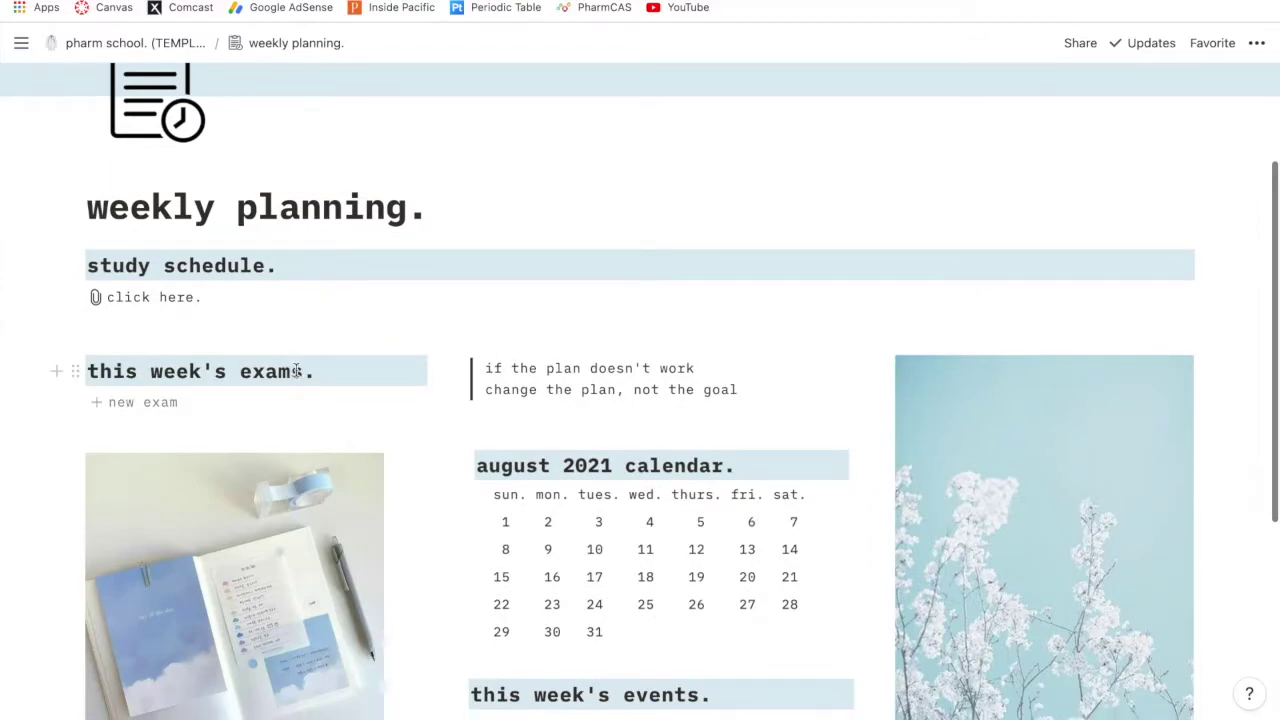
click(131, 412)
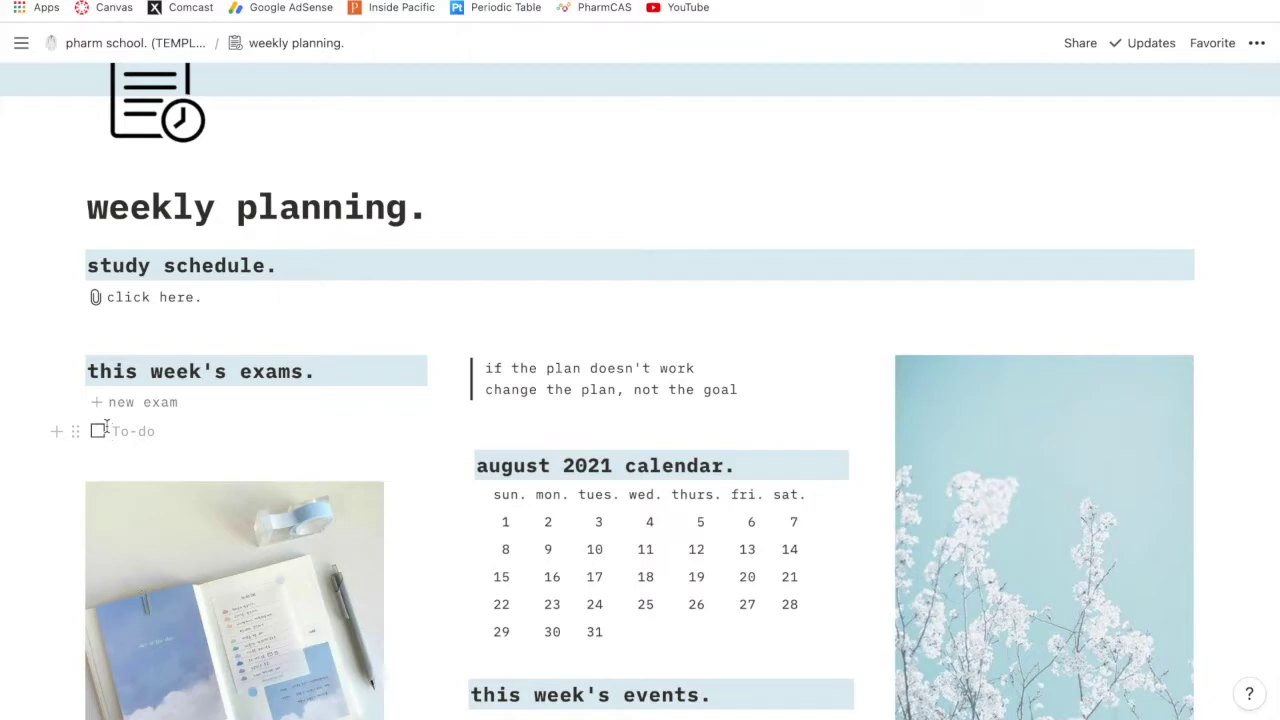
text(physio)
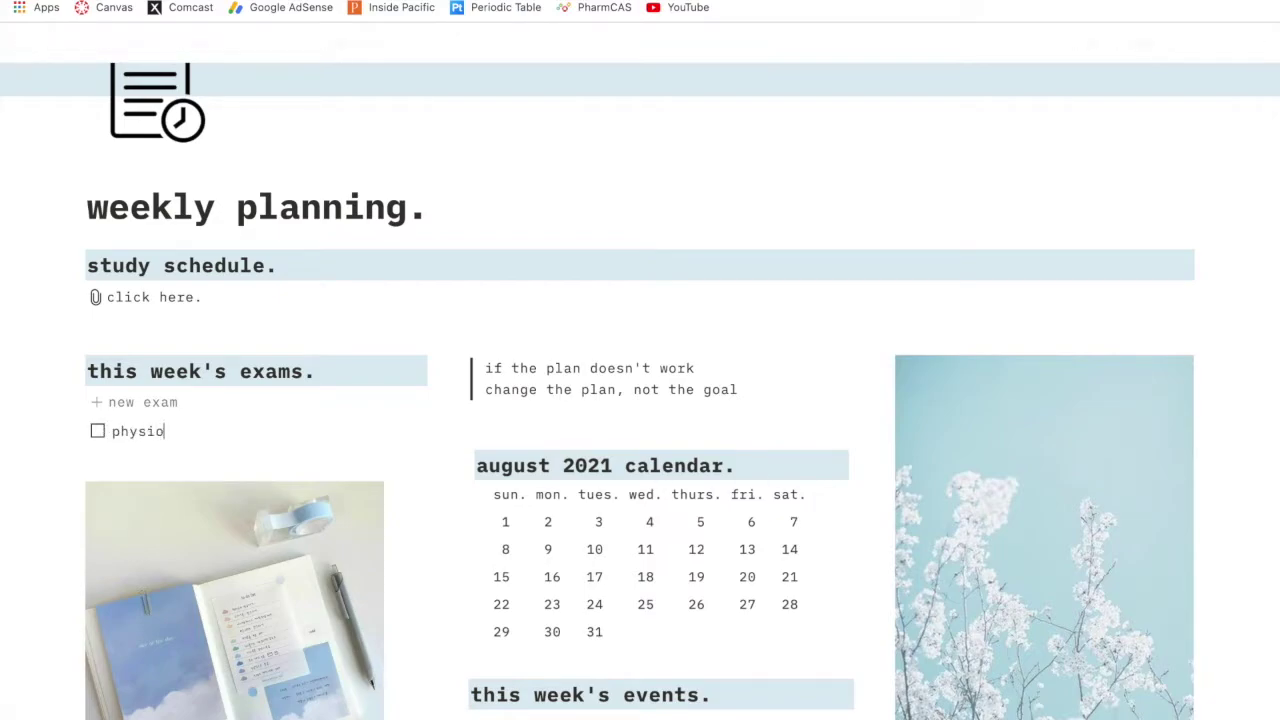
text( (8/25)
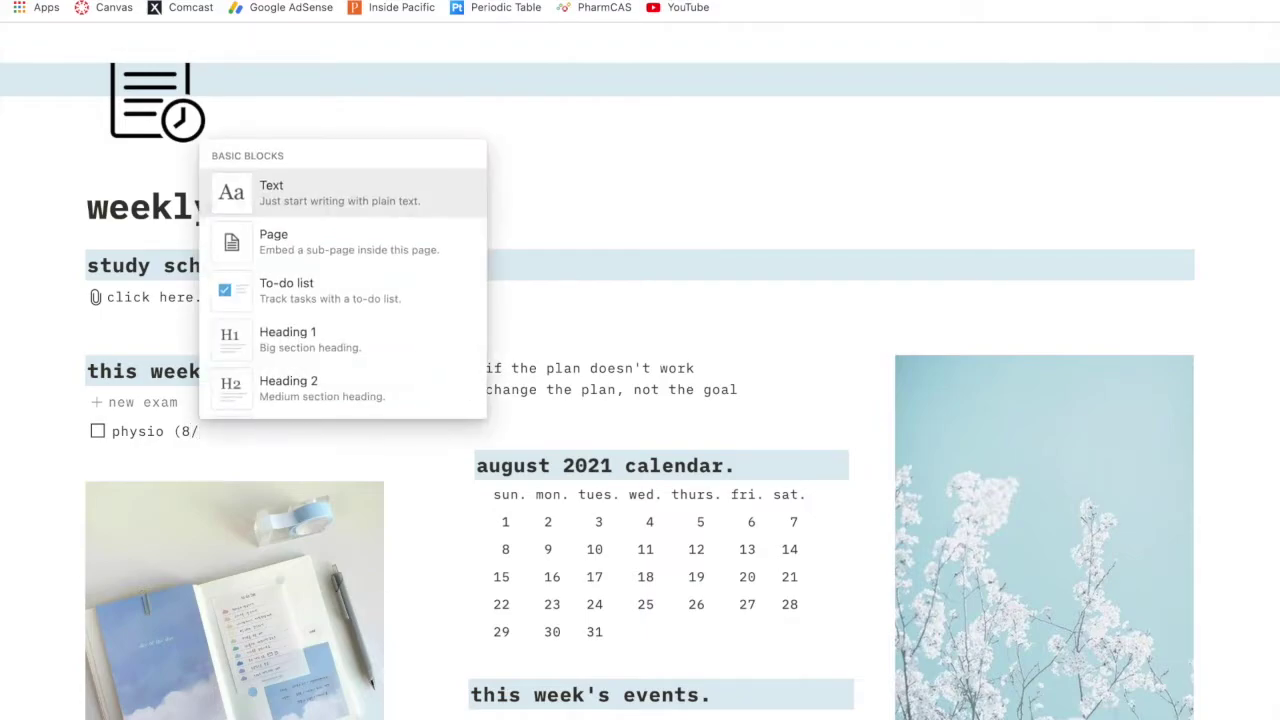
text())
click(98, 432)
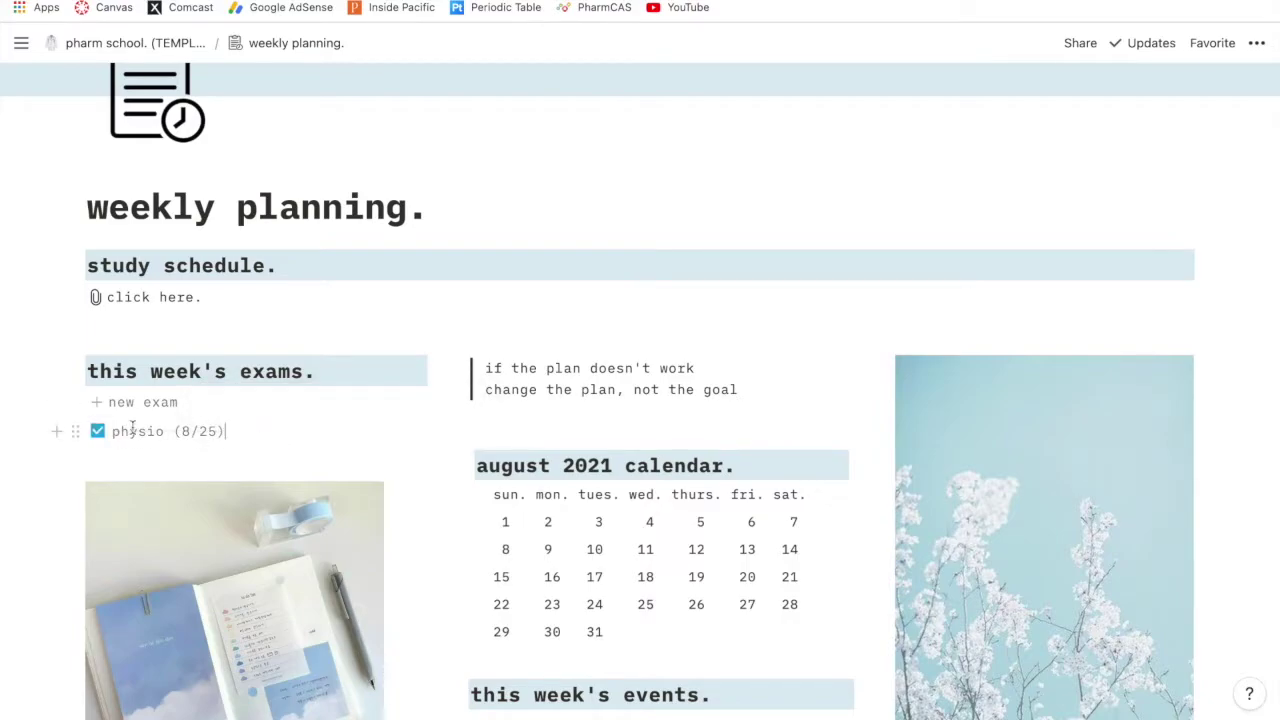
click(74, 432)
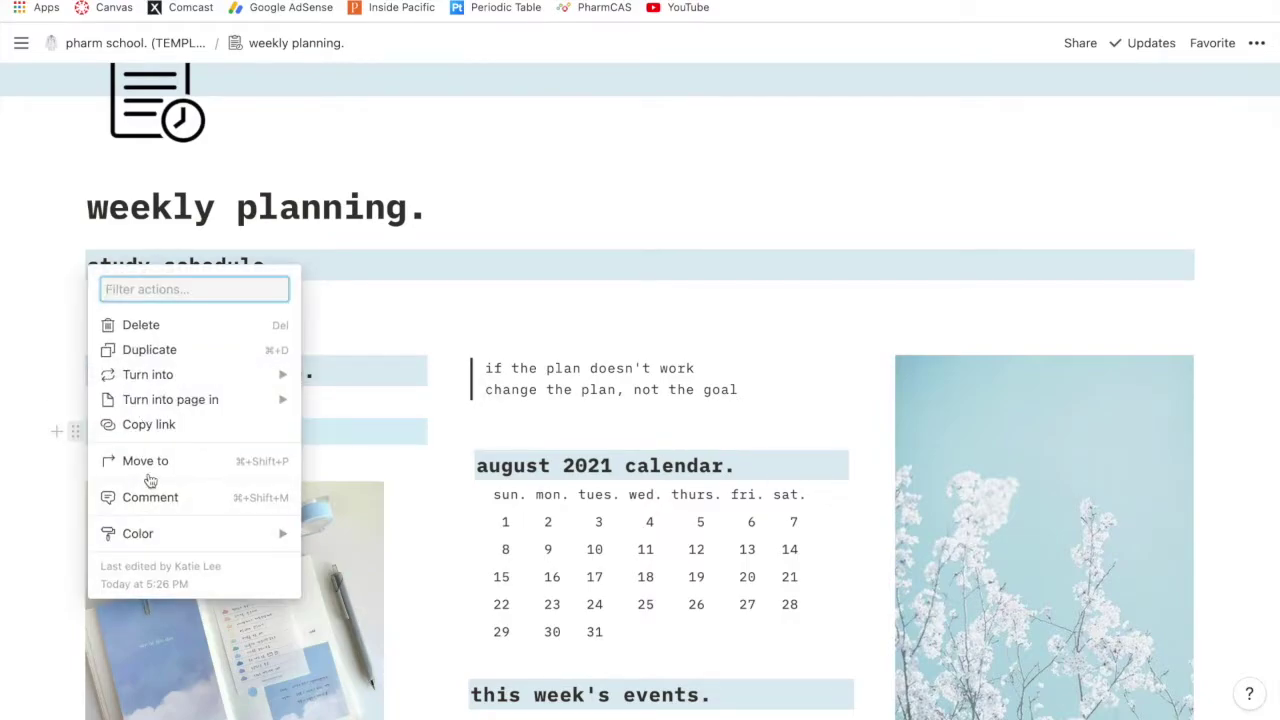
Delete the 'physio (8/25)' to-do and scroll over the remaining lists
click(203, 325)
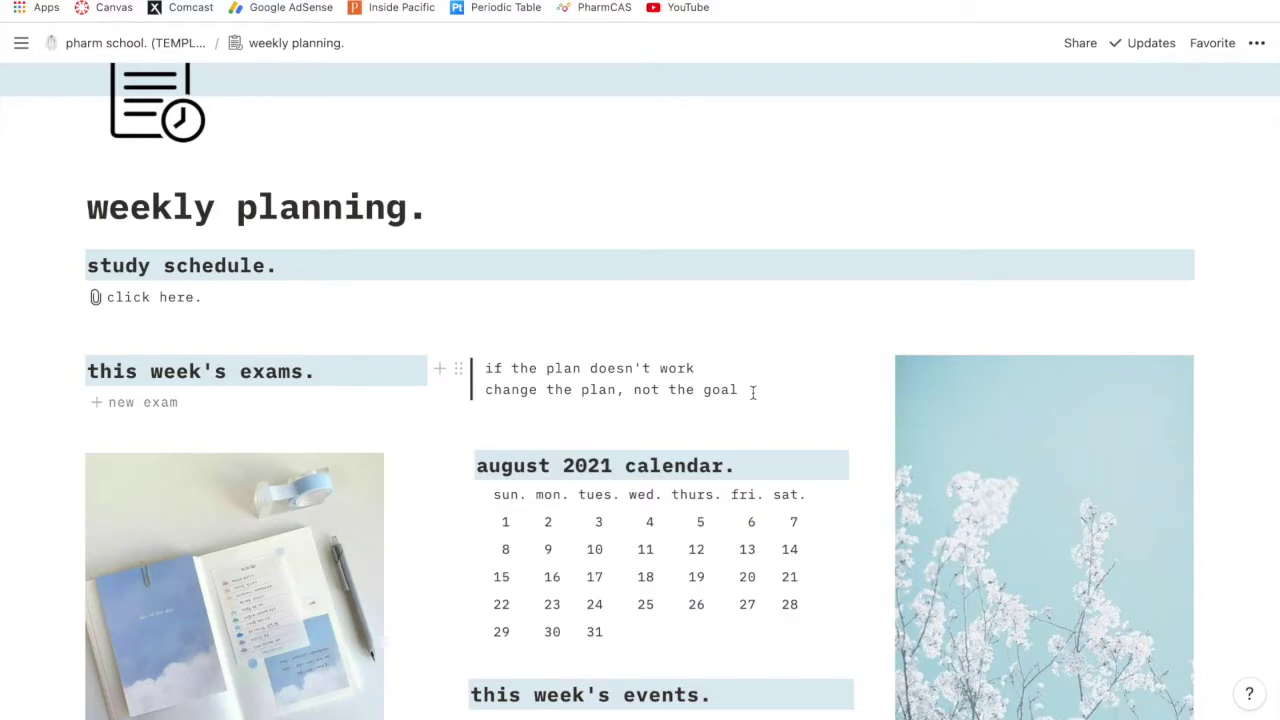
scroll(752, 395, down, 3)
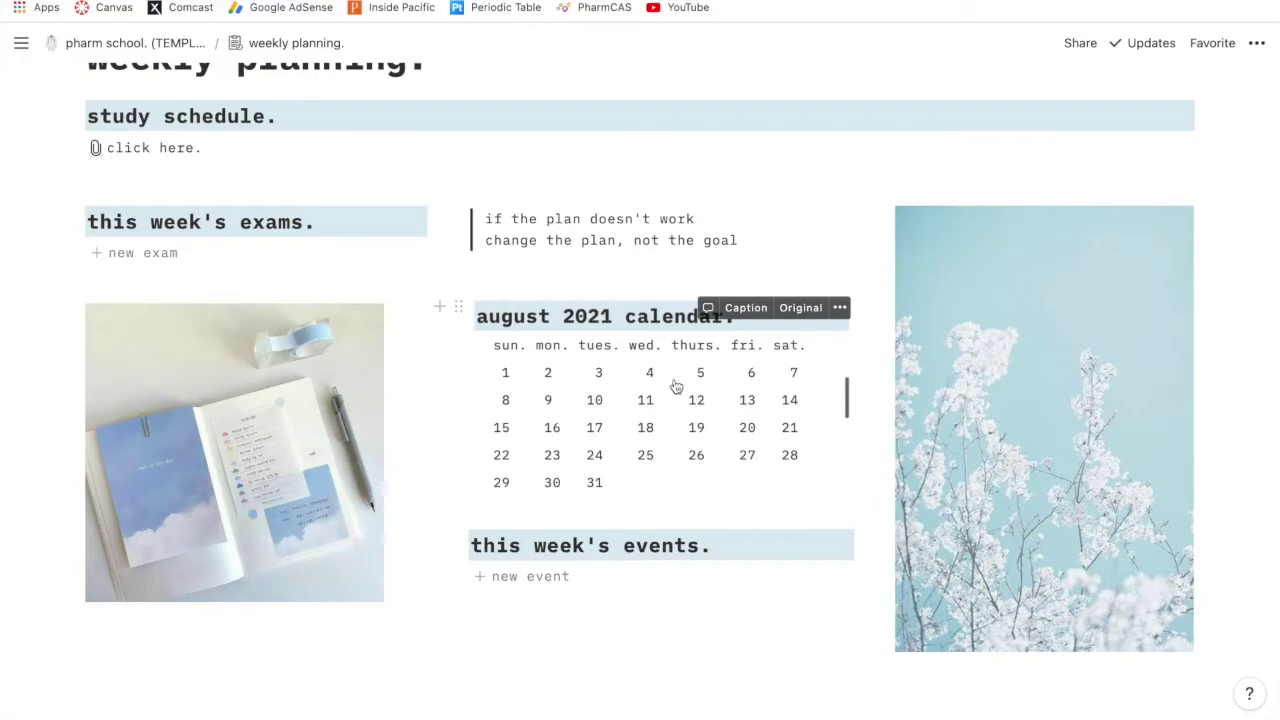
scroll(674, 460, down, 1)
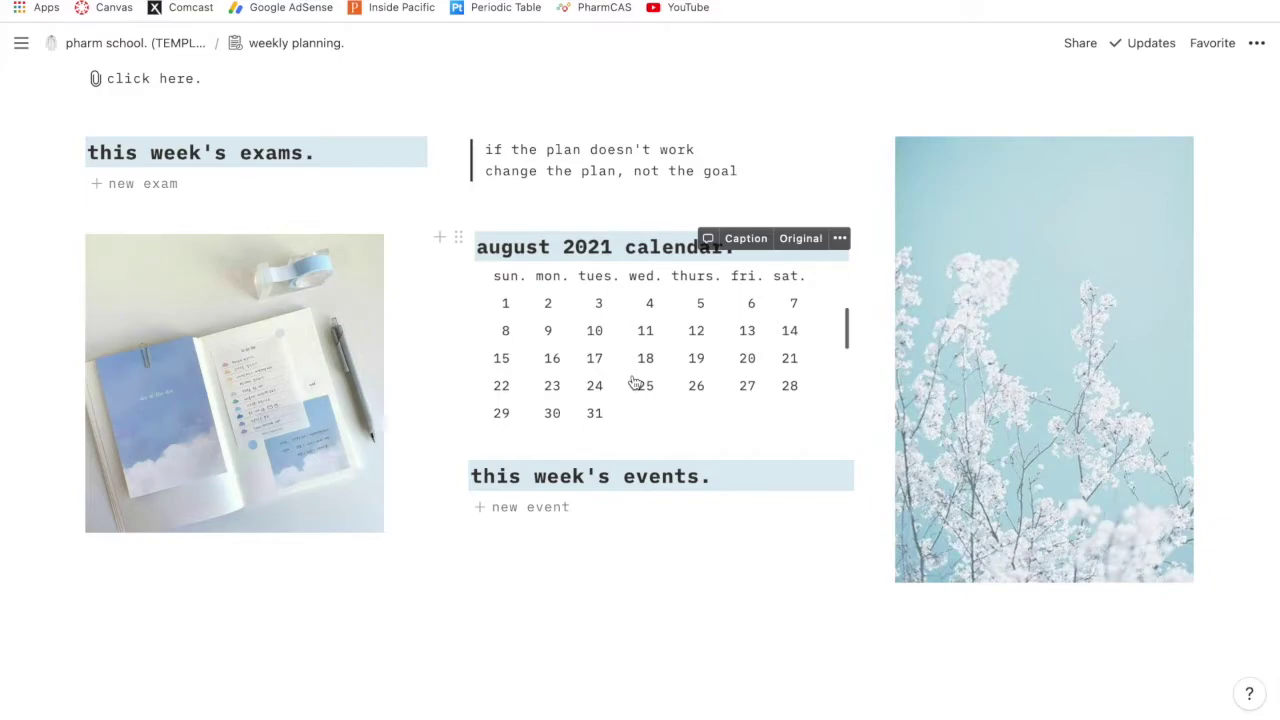
scroll(635, 383, down, 2)
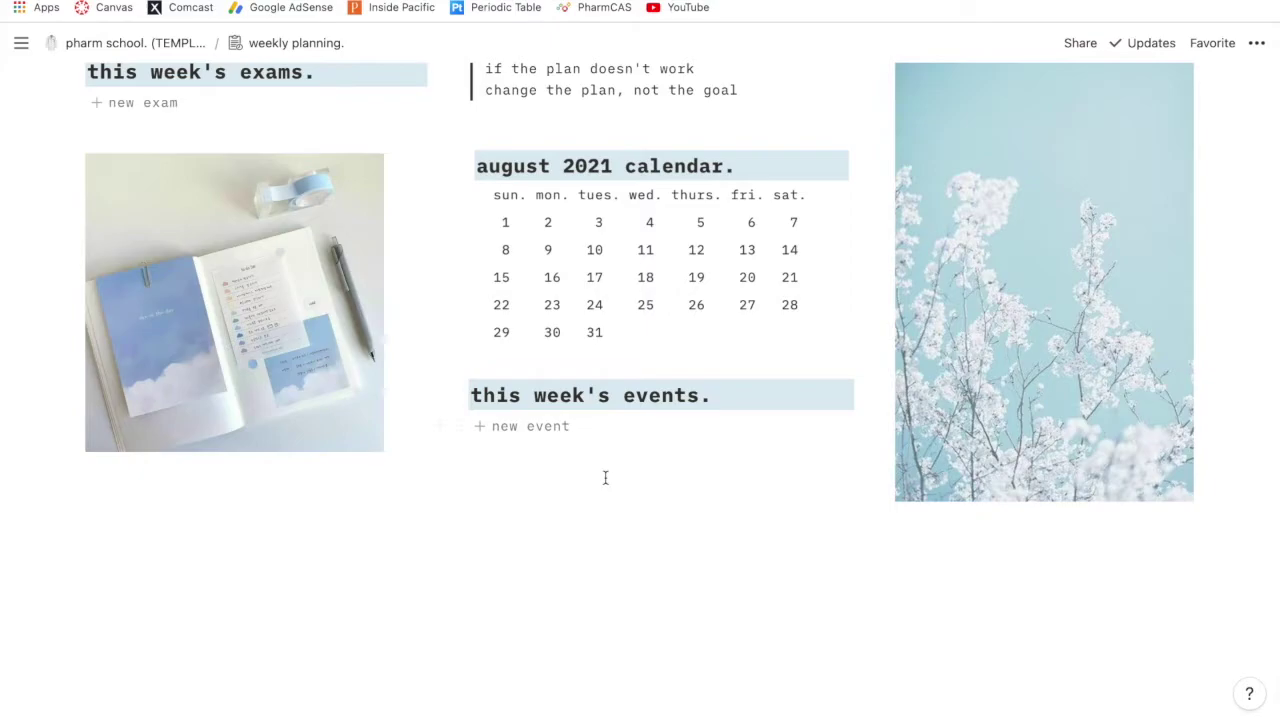
scroll(605, 477, up, 1)
Add an empty to-do under this week's events, then delete it
click(526, 445)
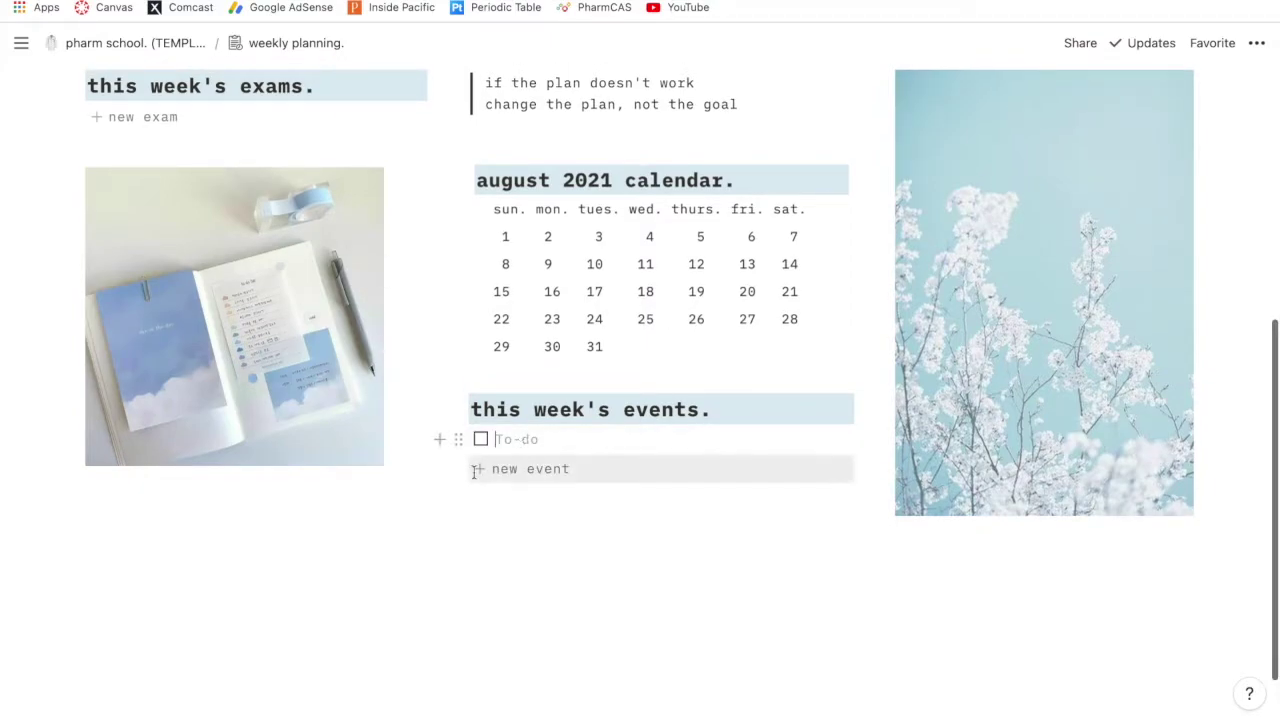
click(458, 444)
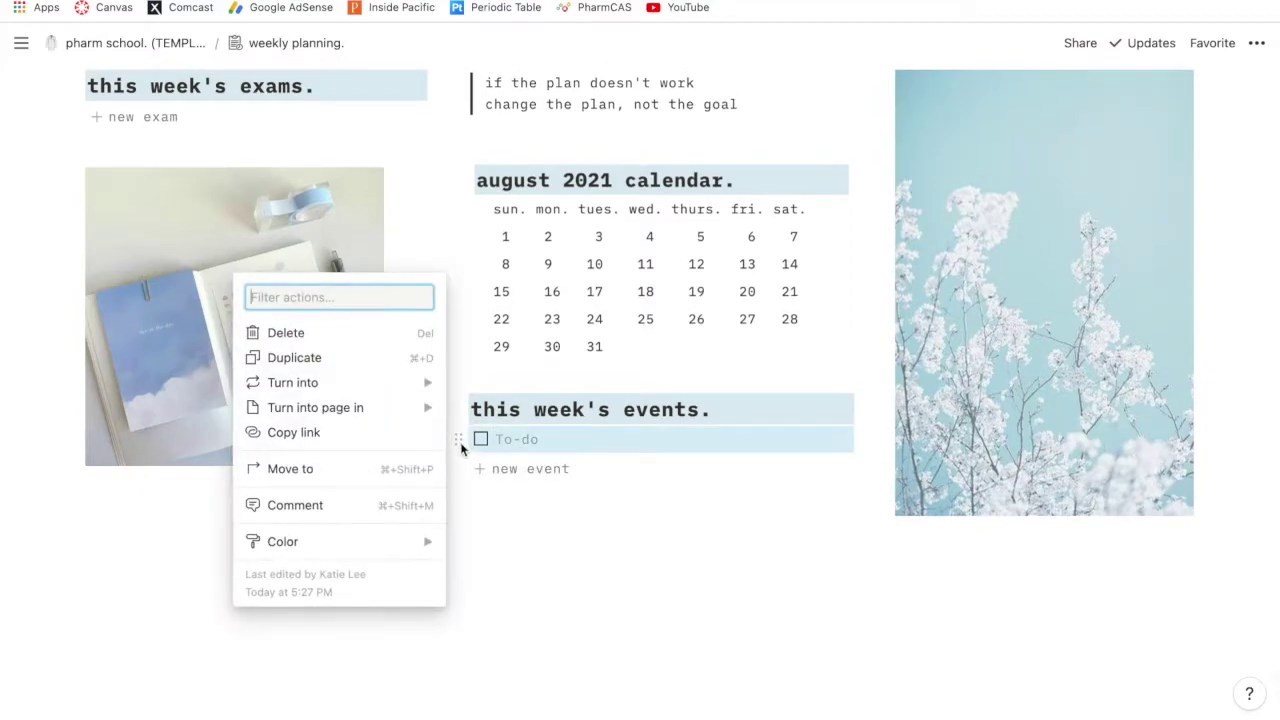
click(337, 334)
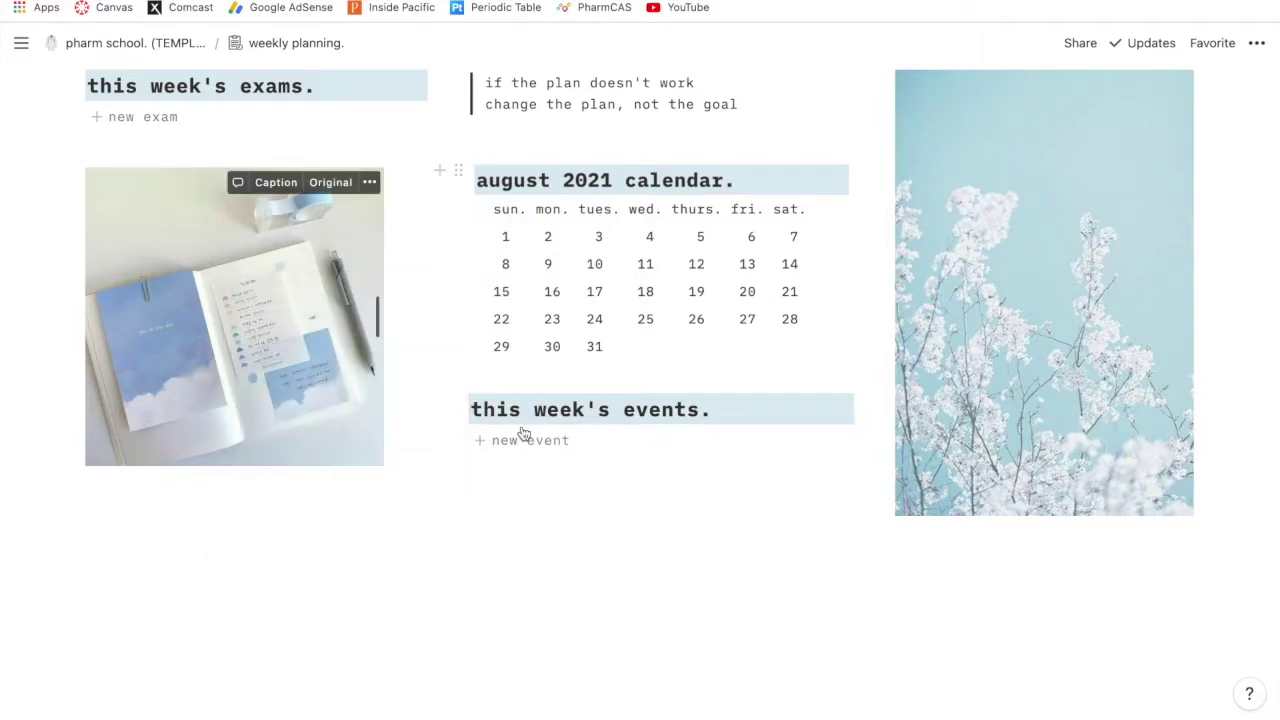
scroll(520, 428, up, 5)
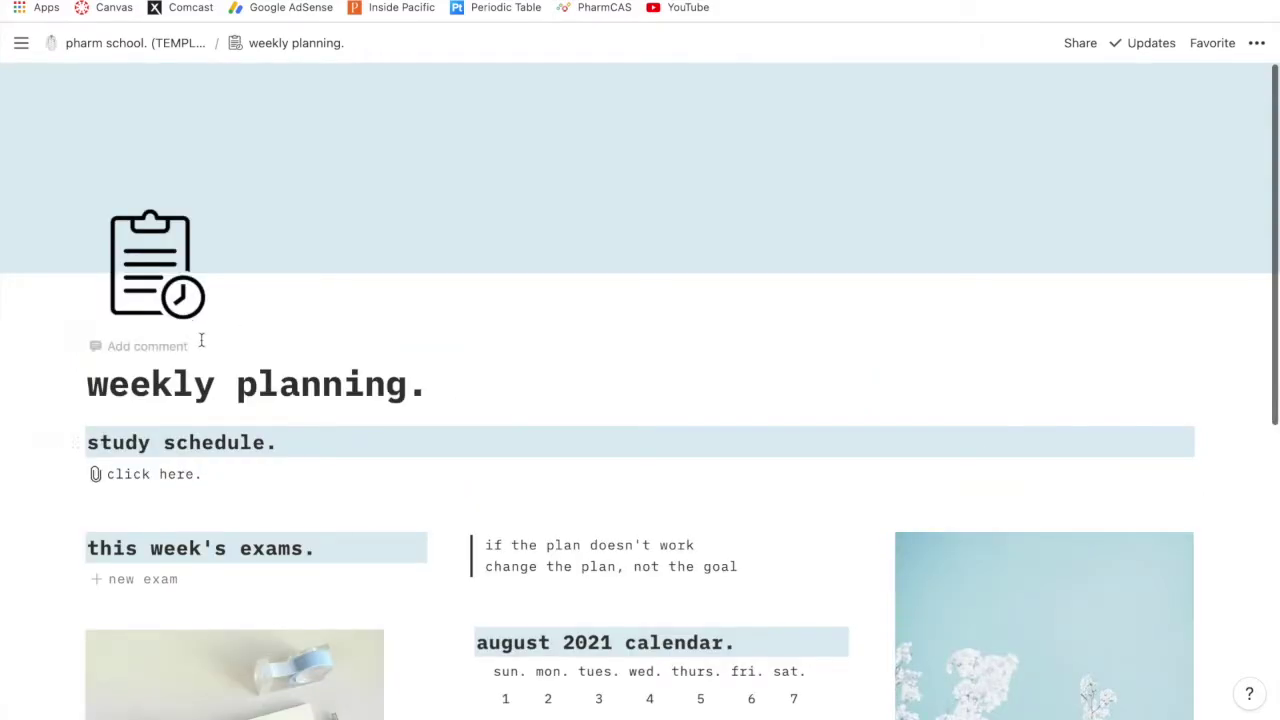
Go home, open the courses gallery, and preview the phar 111 course card
click(111, 48)
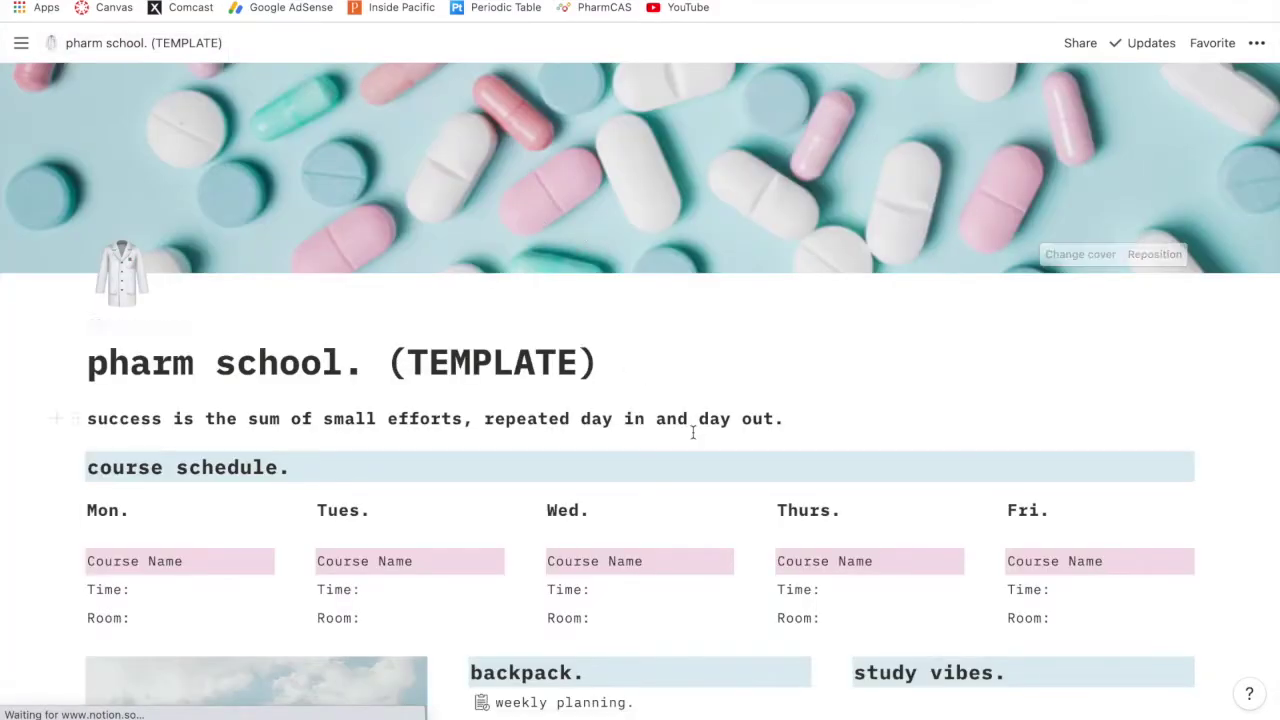
scroll(692, 432, down, 5)
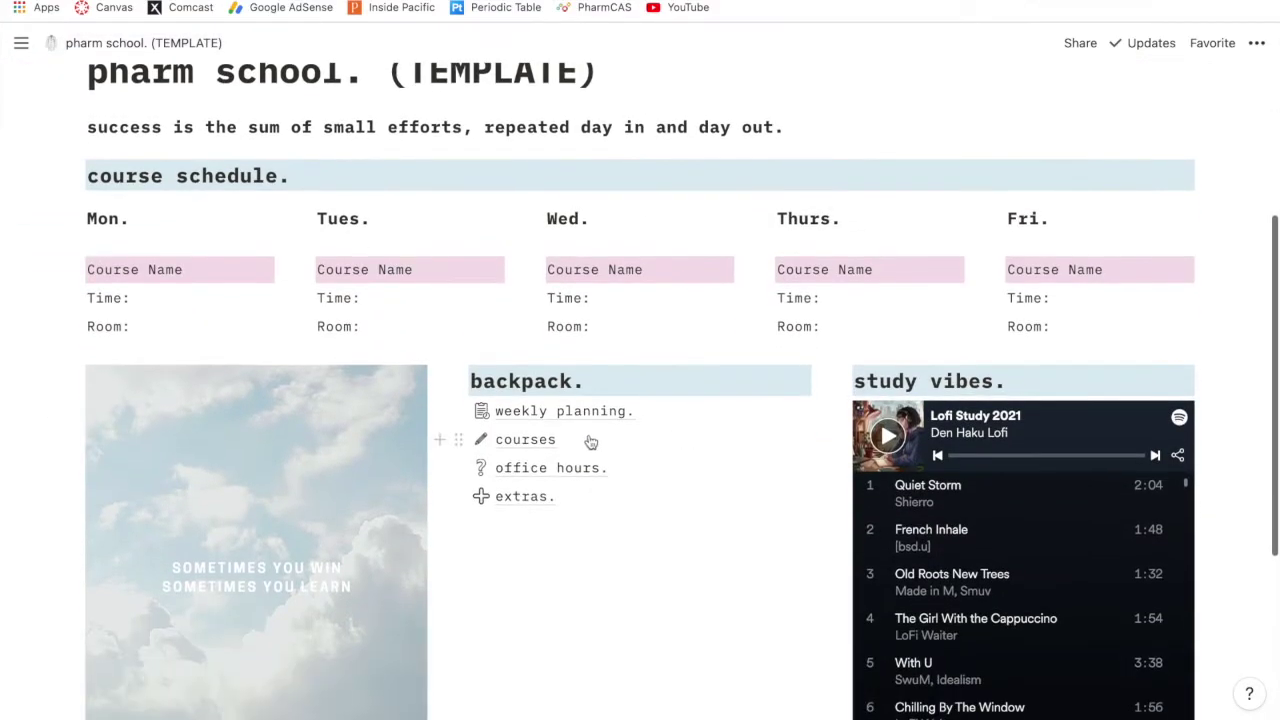
click(579, 441)
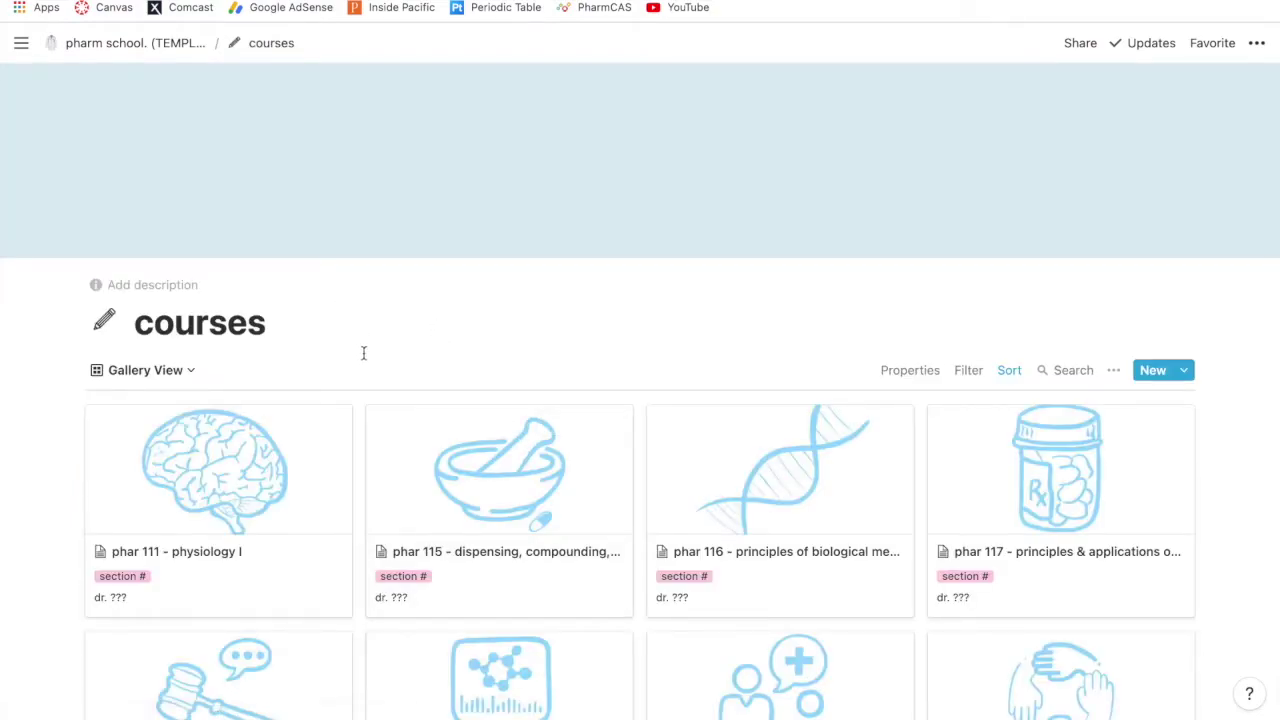
scroll(363, 352, down, 3)
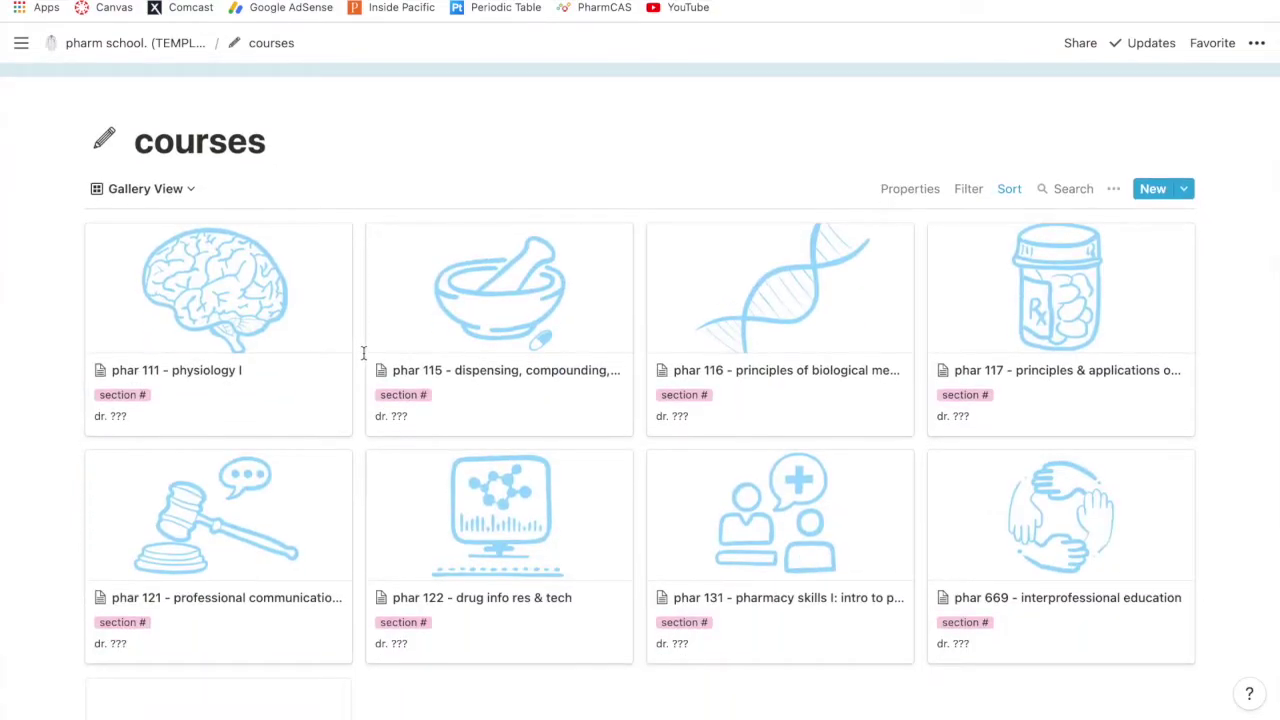
scroll(363, 352, down, 1)
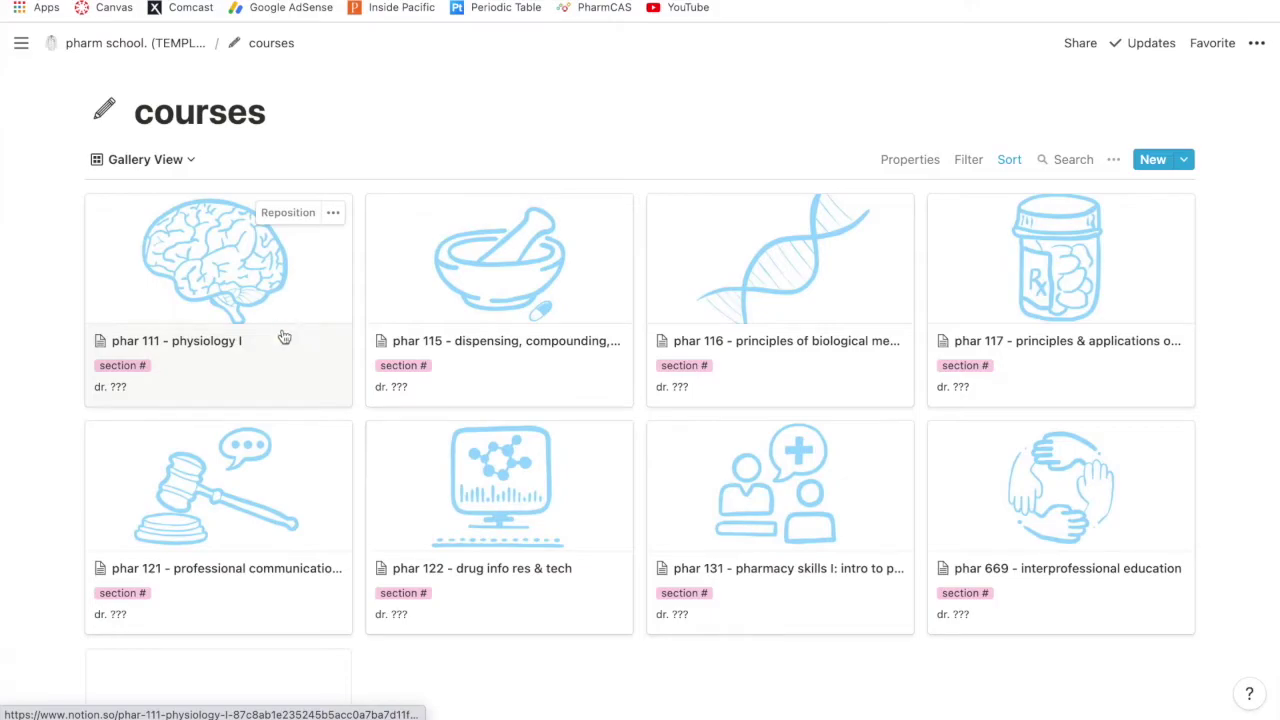
click(294, 365)
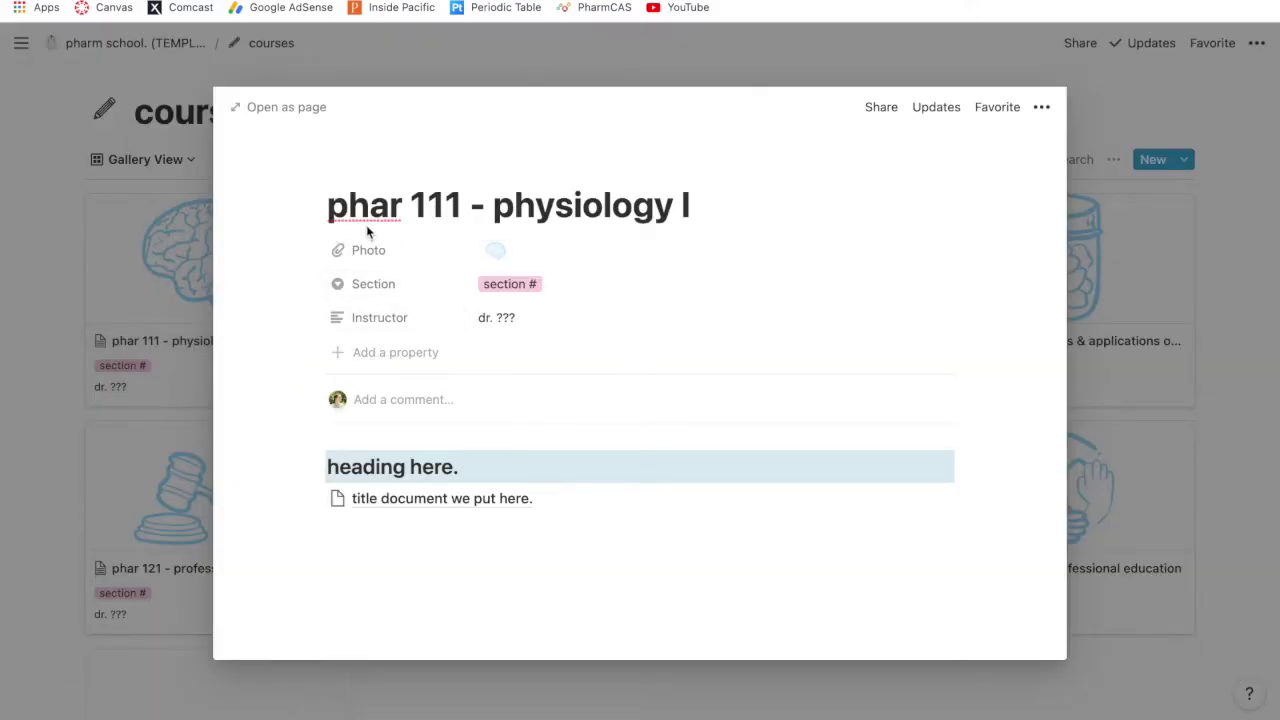
Look at the course's brain photo and its options, close it, and reopen the phar 111 preview
click(497, 257)
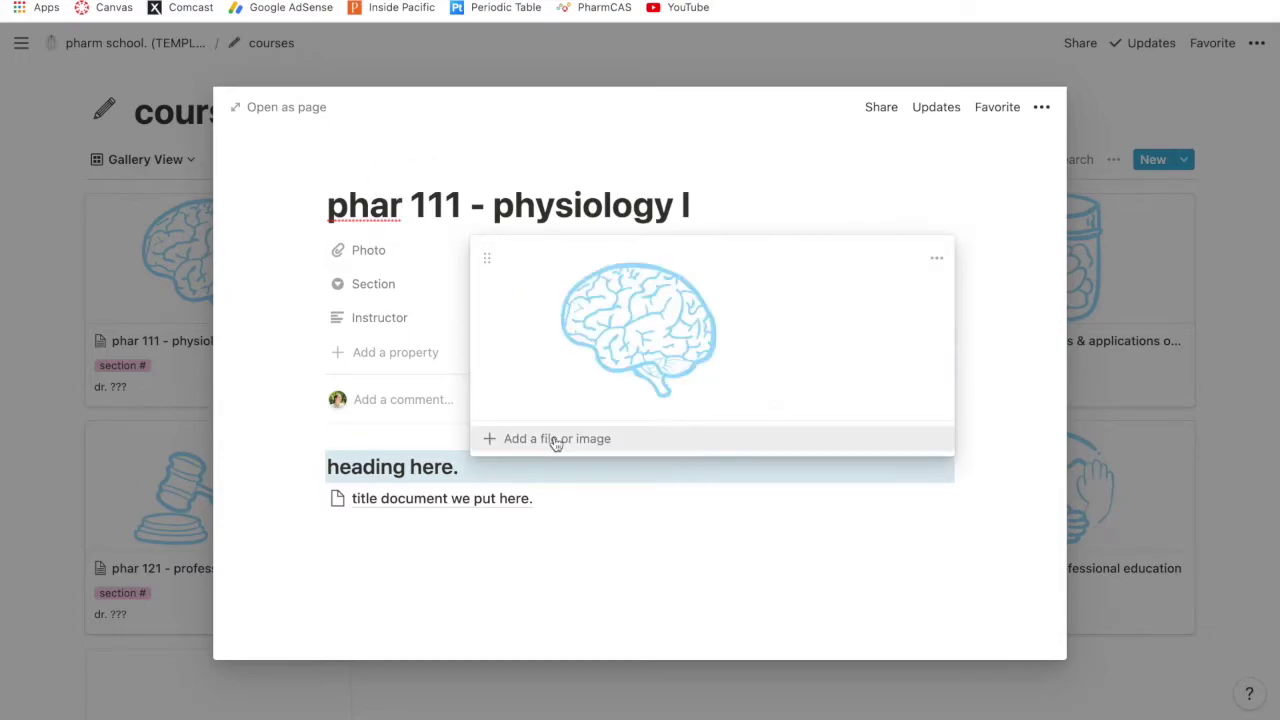
click(936, 259)
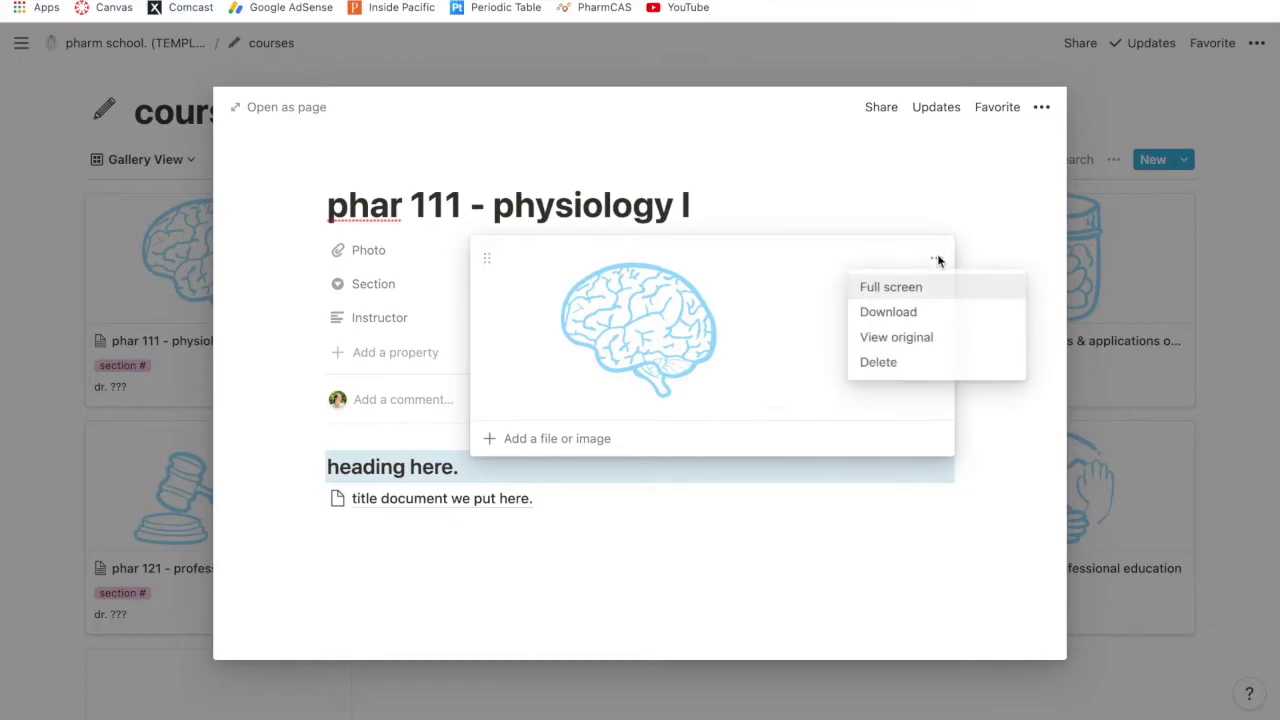
click(985, 545)
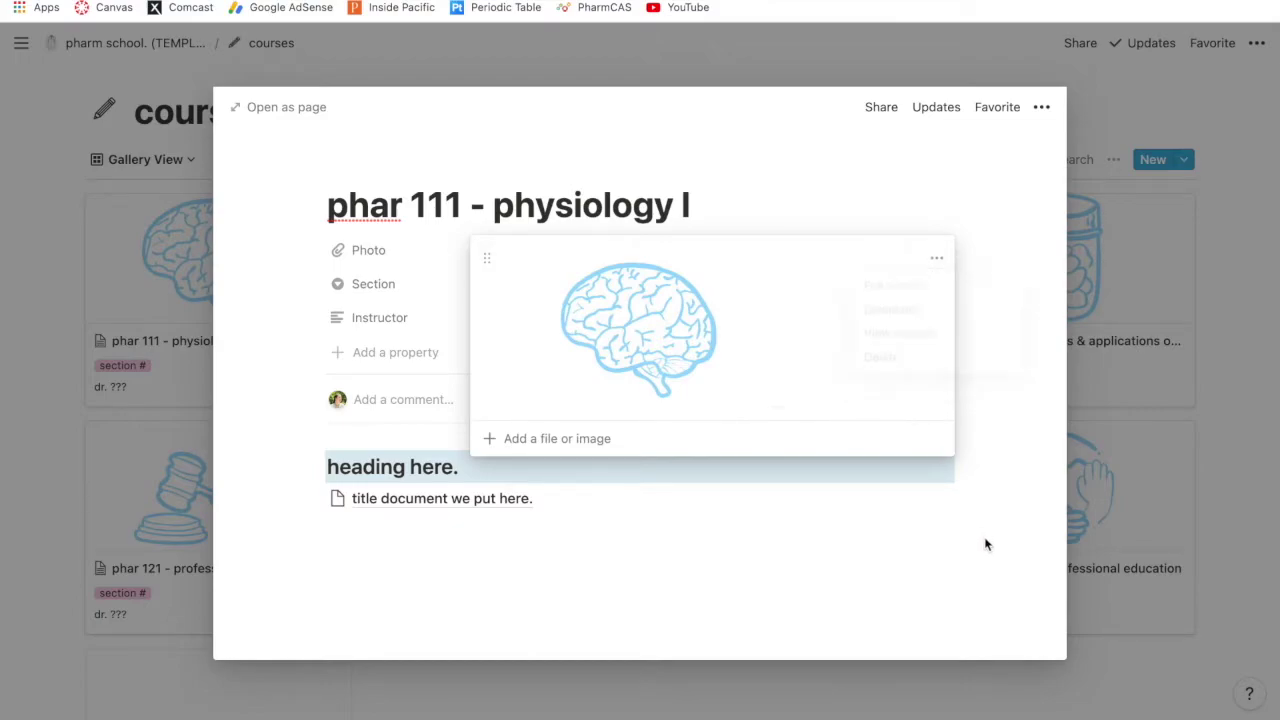
click(1210, 353)
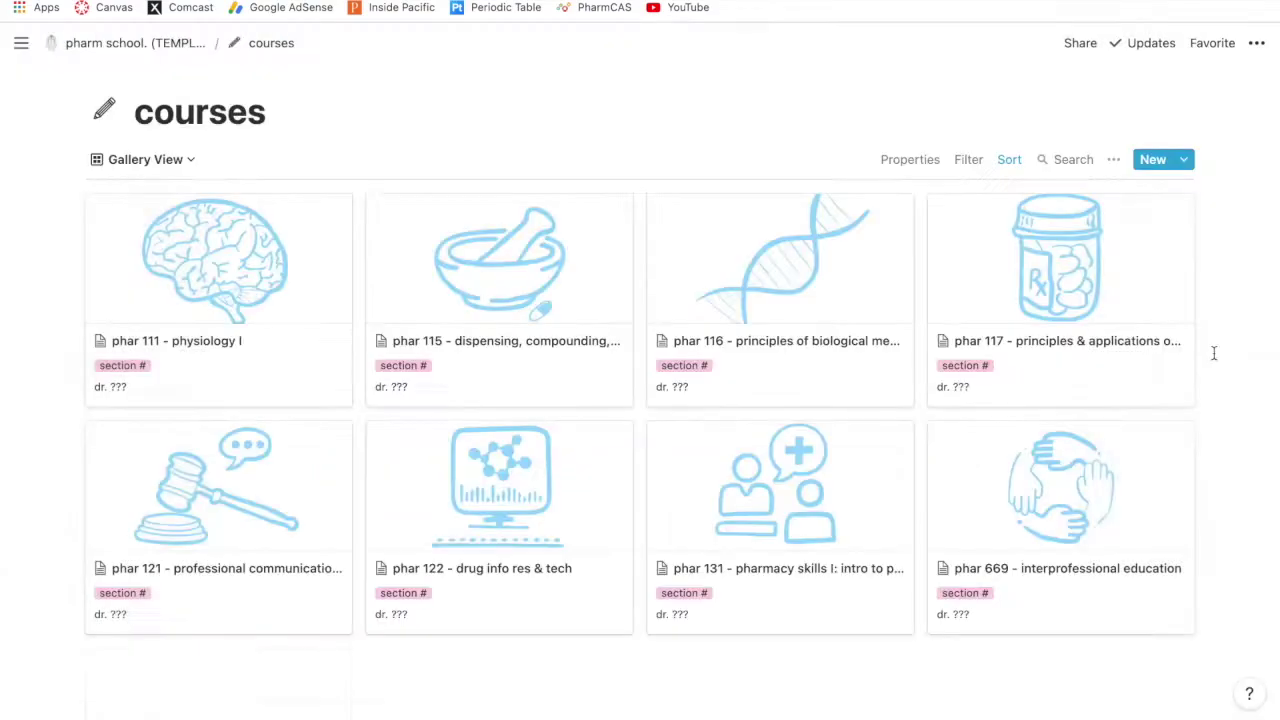
scroll(329, 480, down, 3)
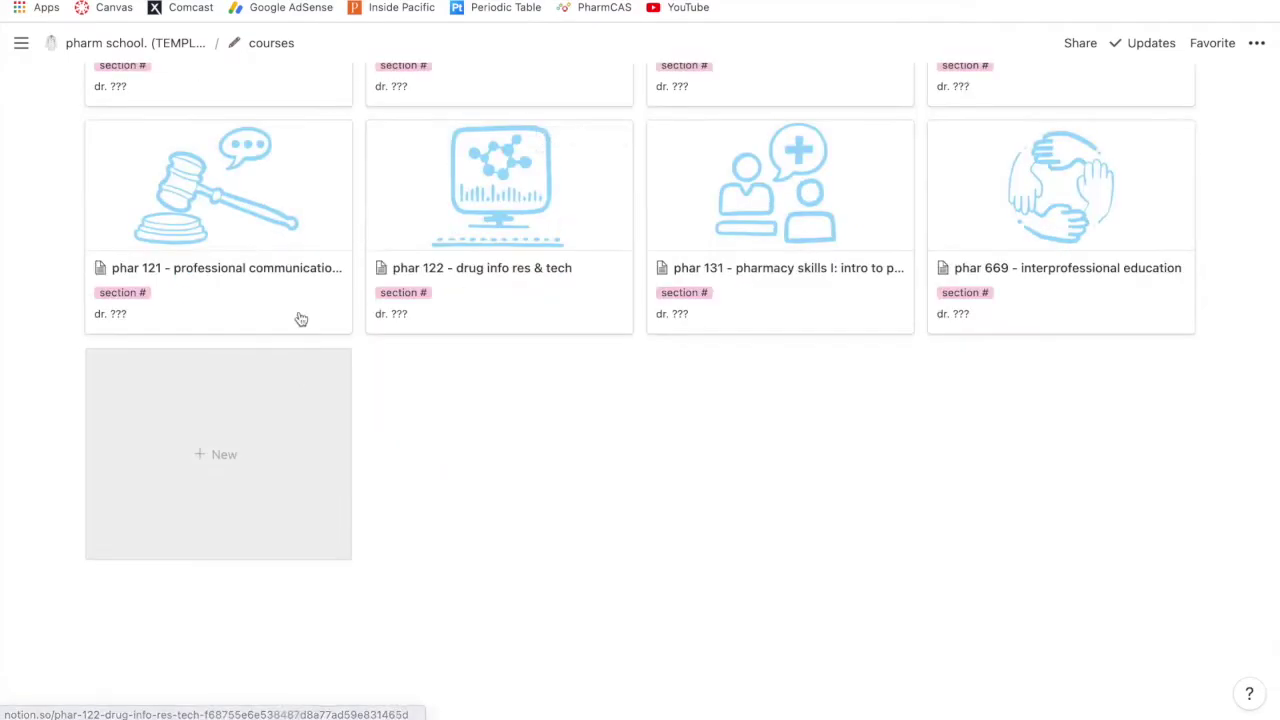
scroll(300, 317, up, 2)
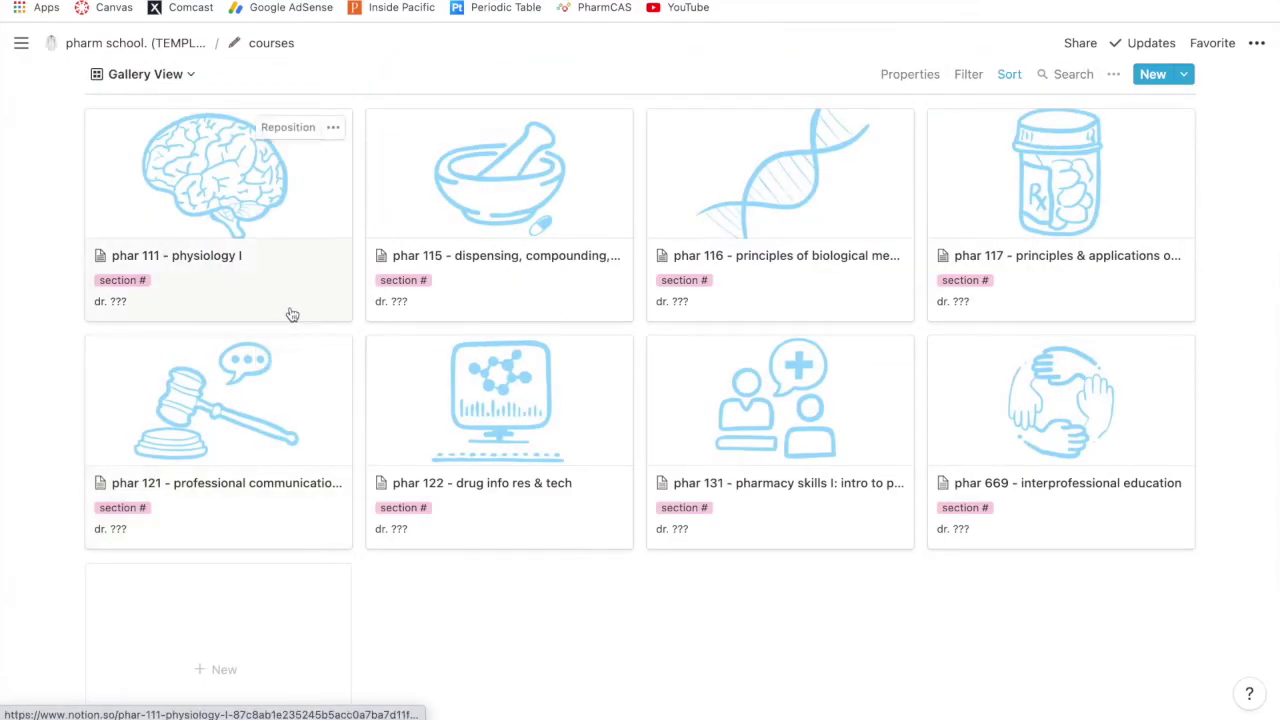
click(289, 314)
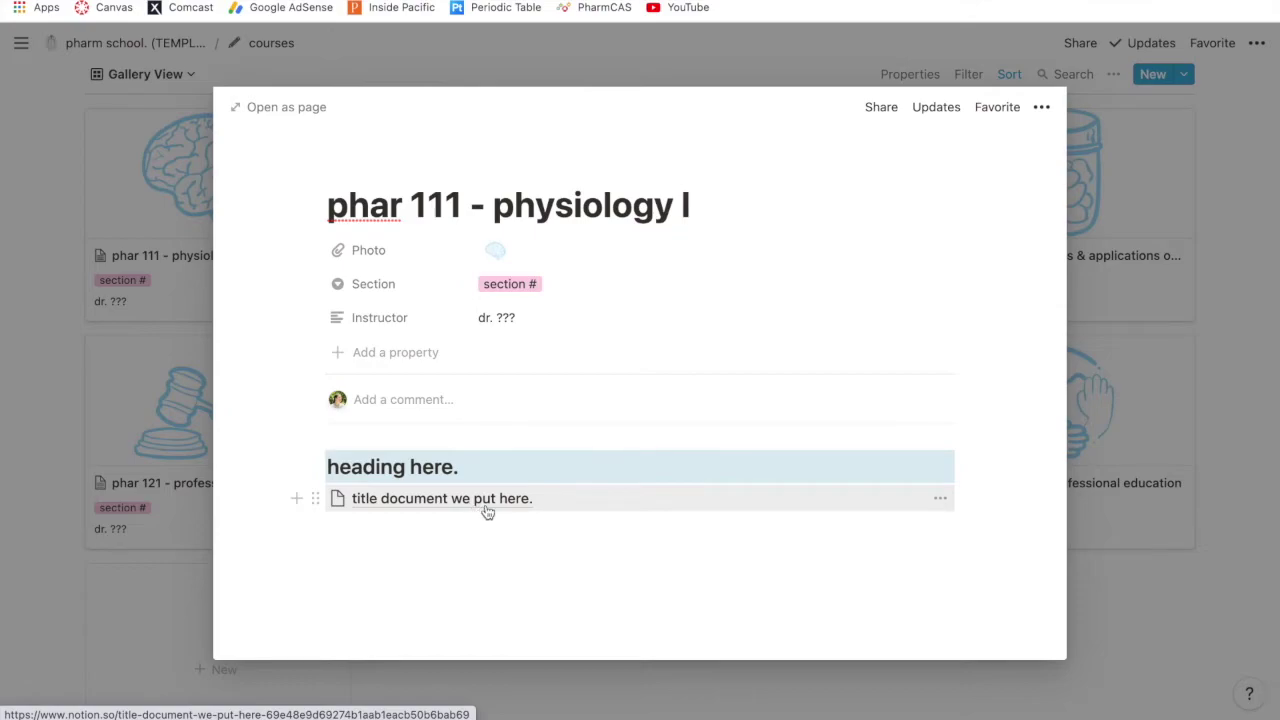
Close the course preview, return home, and scroll through the 'office hours.' page's class 1–3 slots
click(1200, 360)
click(160, 45)
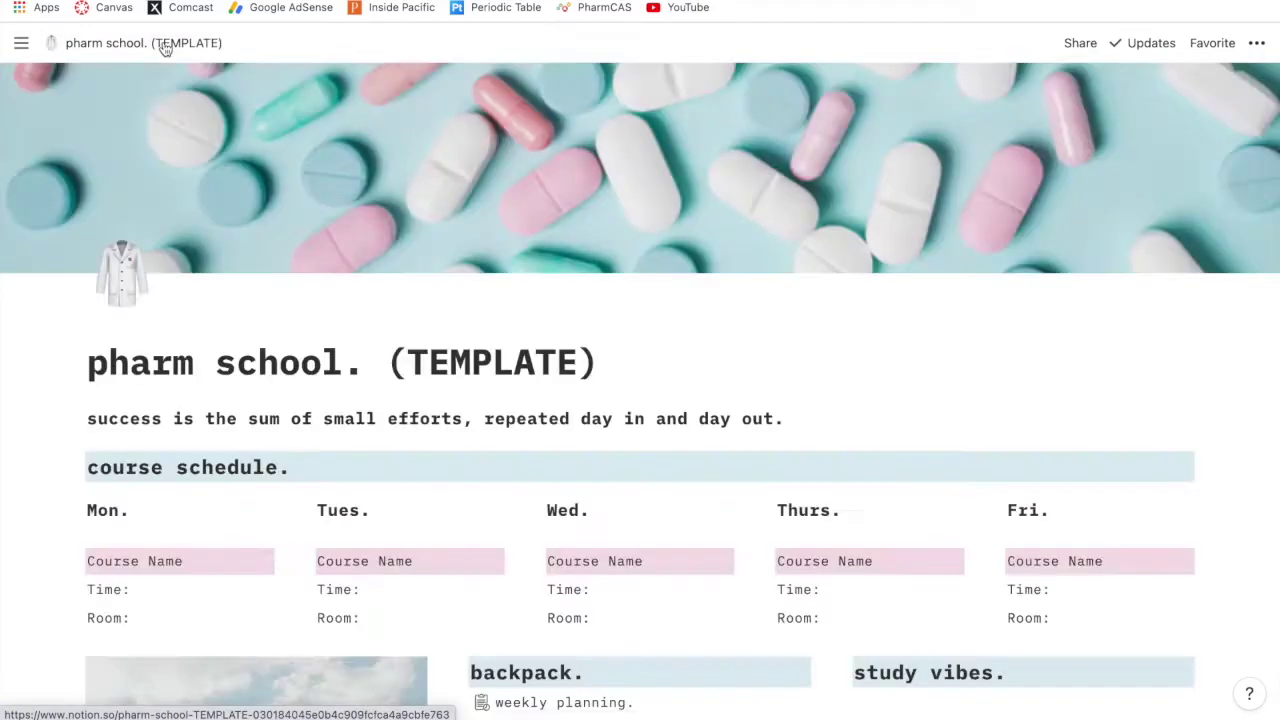
scroll(468, 415, down, 5)
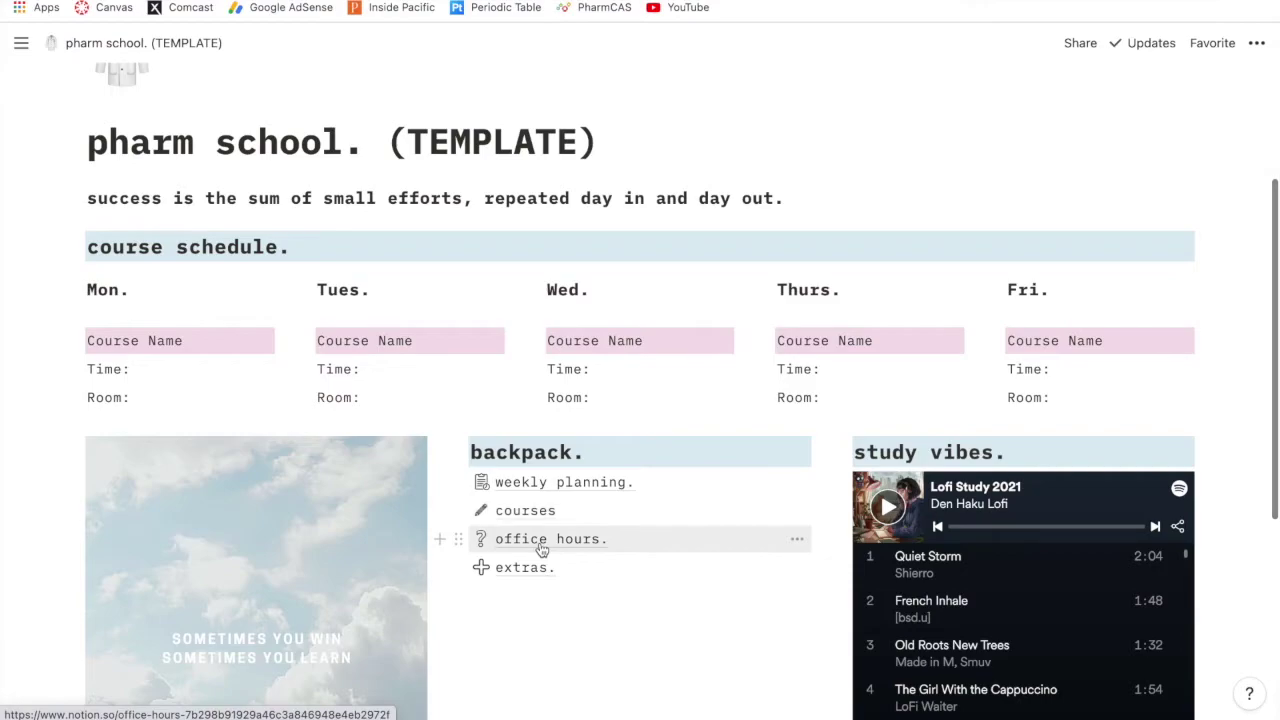
click(538, 546)
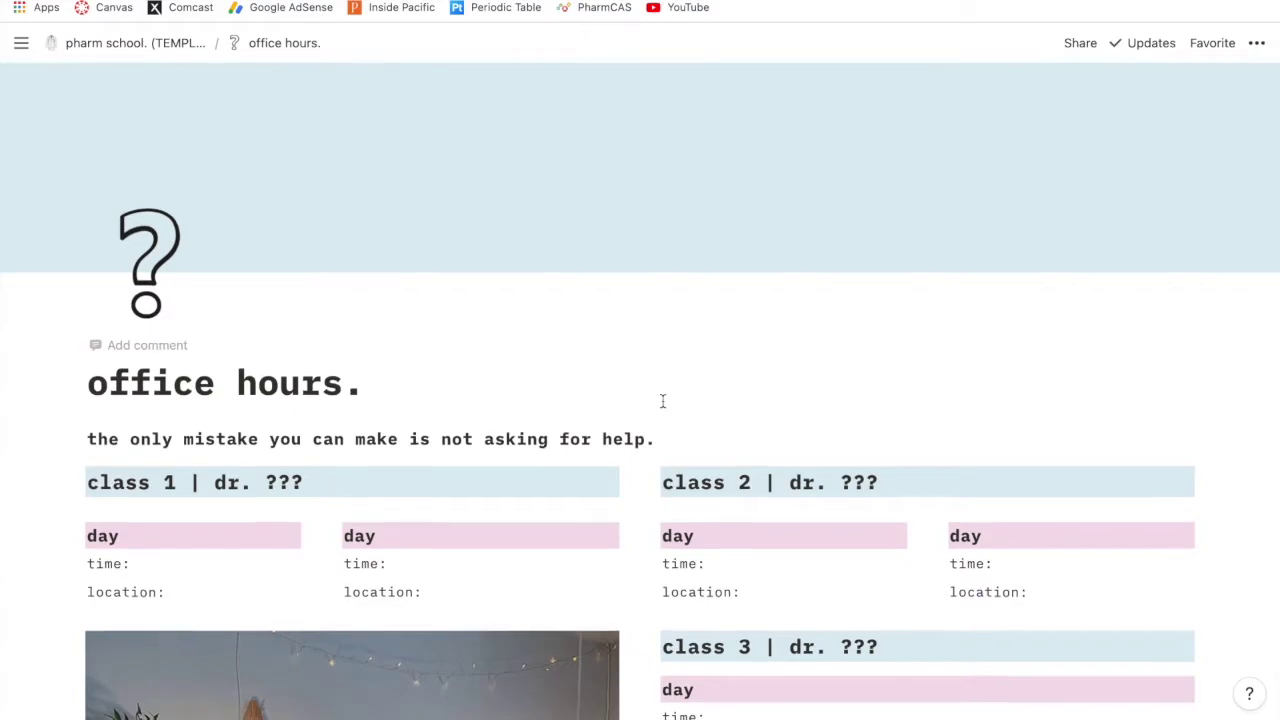
scroll(662, 401, down, 3)
scroll(662, 401, down, 1)
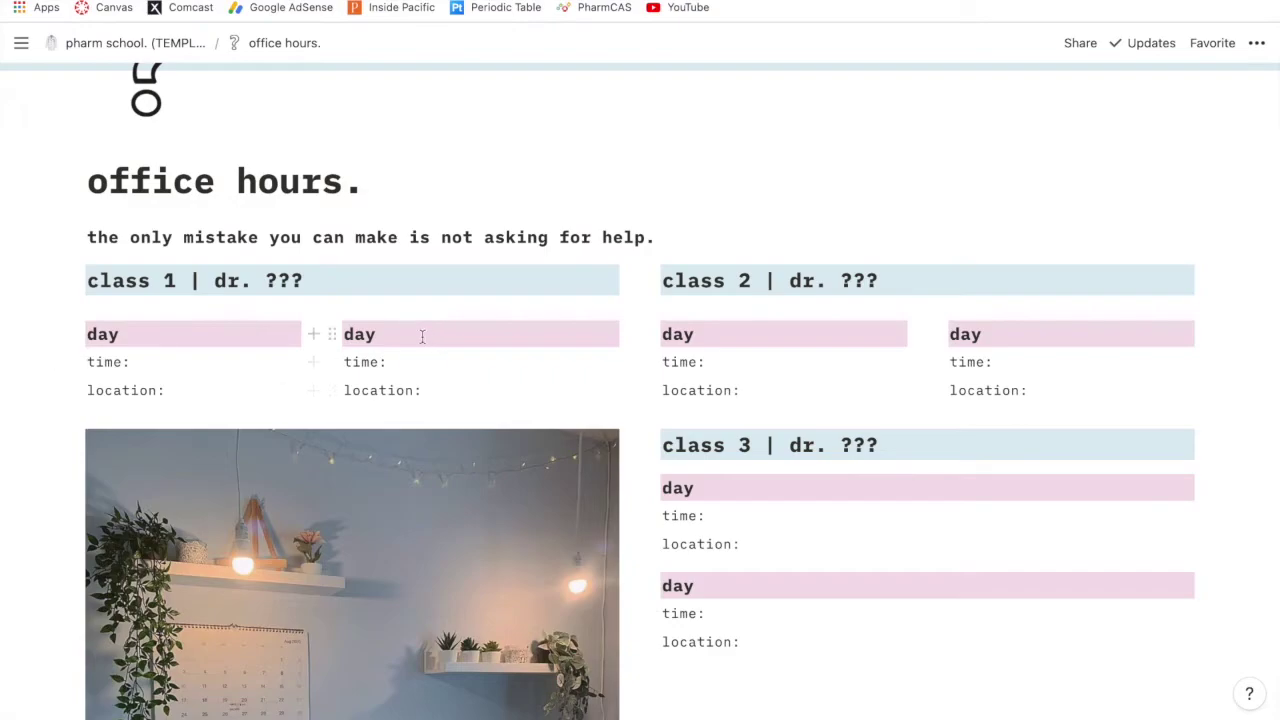
scroll(817, 444, down, 3)
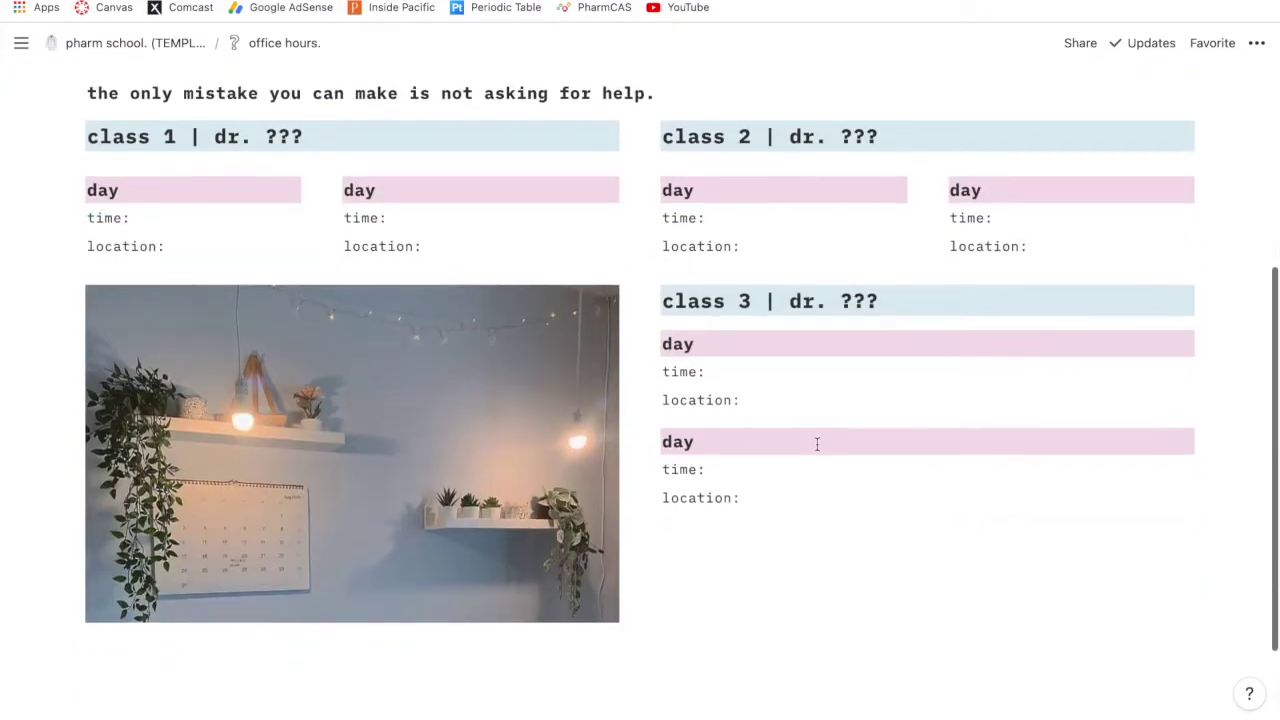
scroll(817, 444, up, 1)
scroll(790, 410, down, 1)
scroll(745, 314, down, 3)
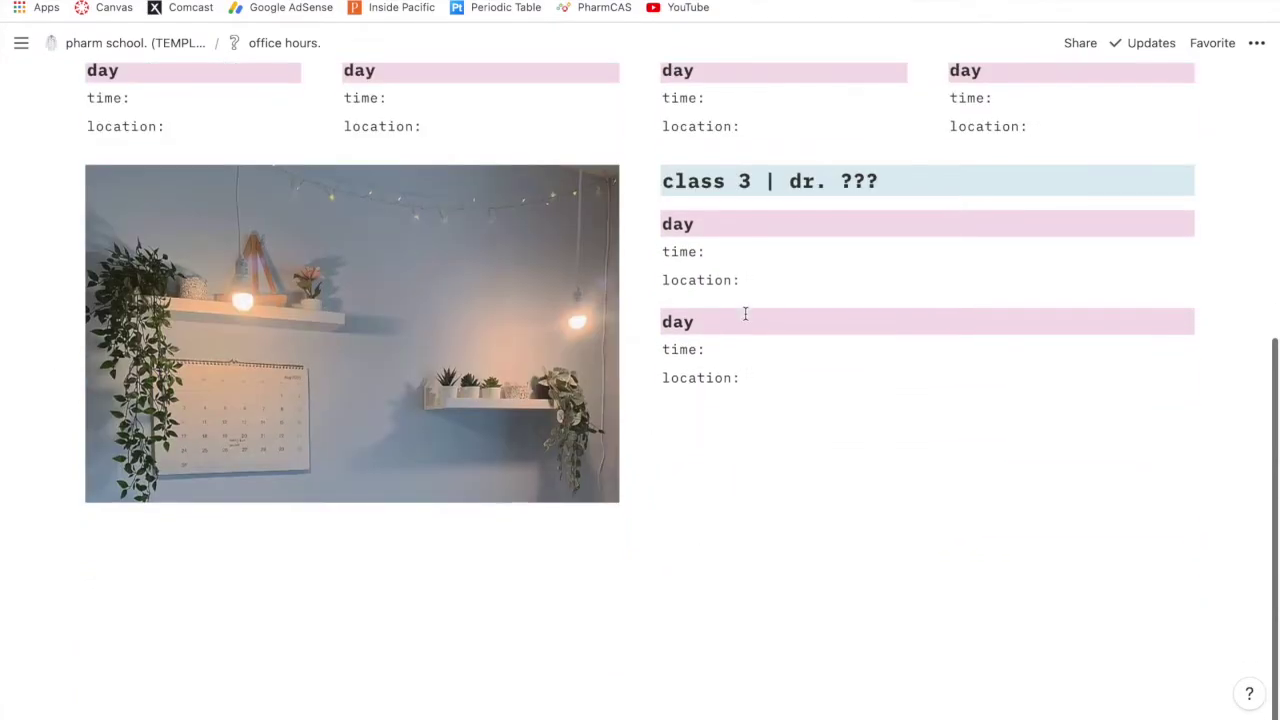
scroll(745, 314, up, 3)
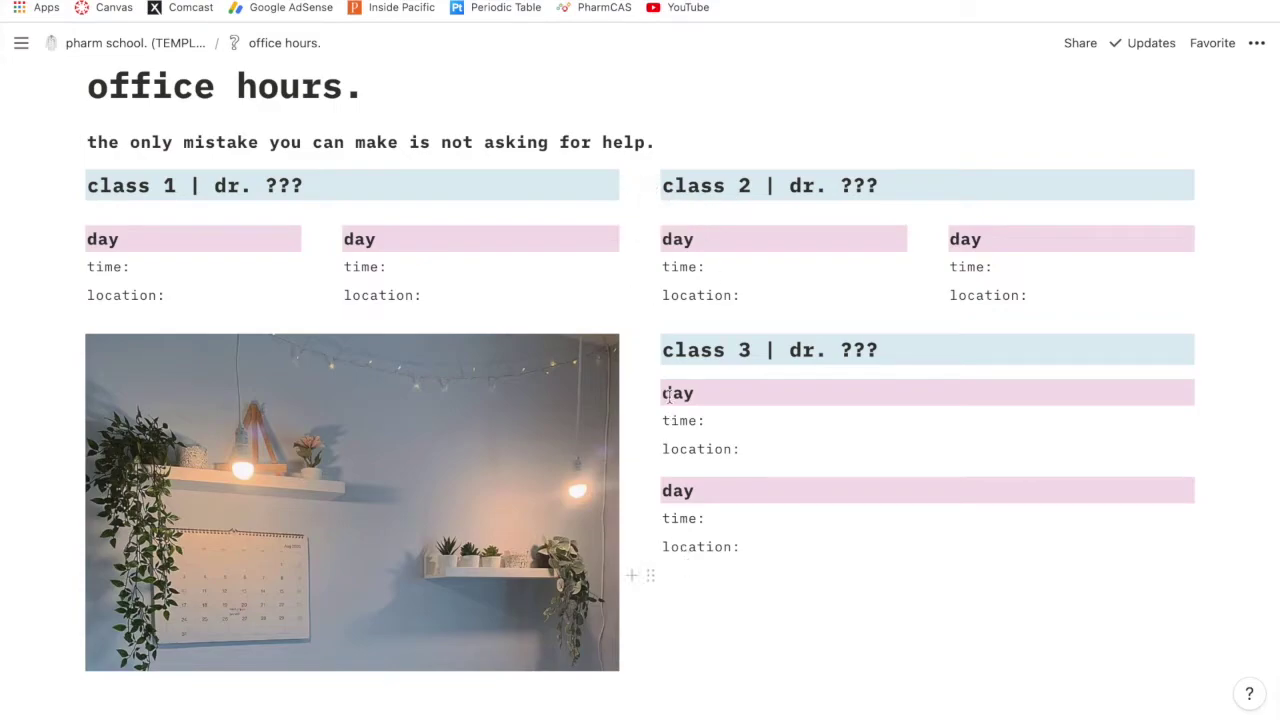
Add a 'class' line below class 3 and turn it into a Heading 2
click(633, 576)
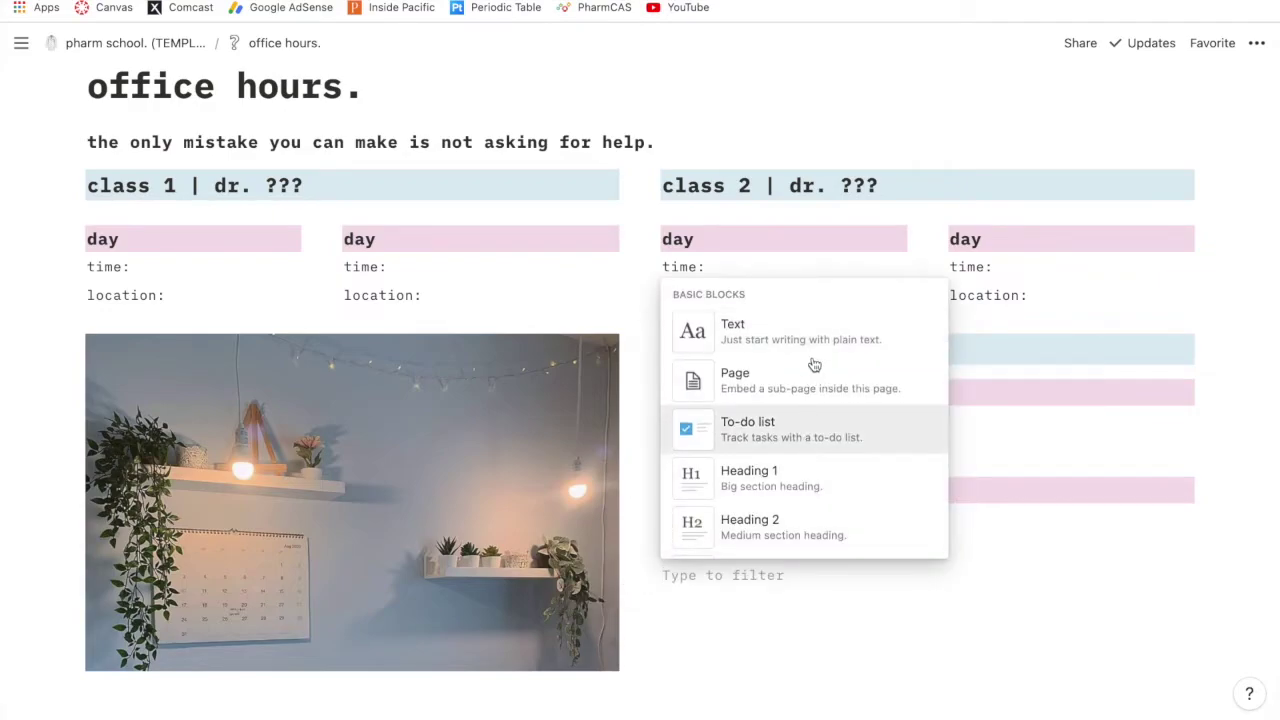
click(754, 577)
text(claa)
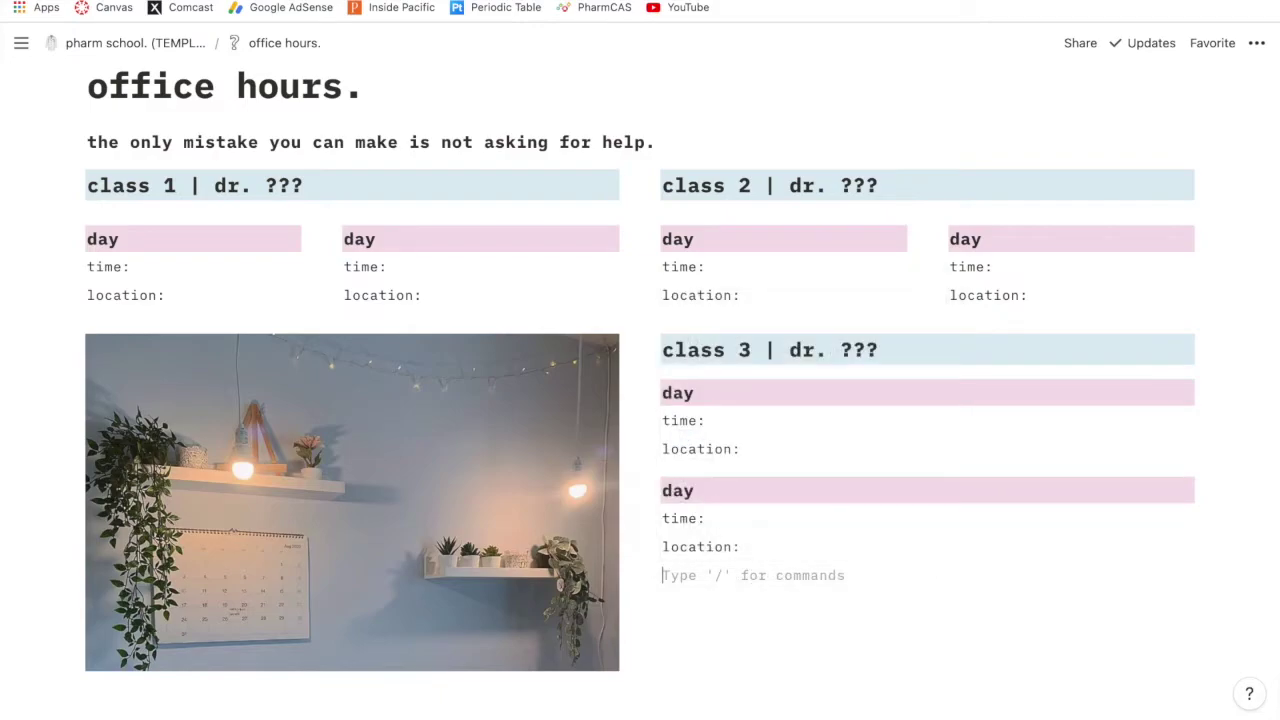
text(s)
key(BackSpace)
key(BackSpace)
text(ss)
click(650, 576)
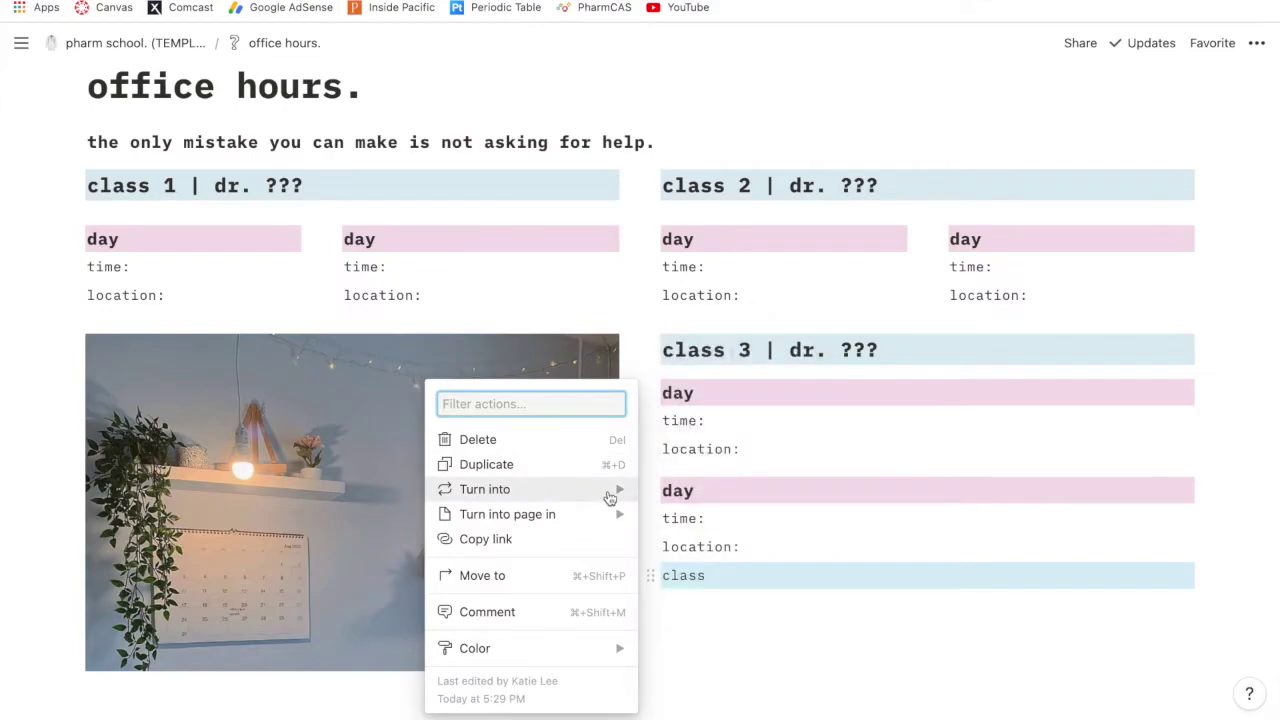
mouse_move(616, 500)
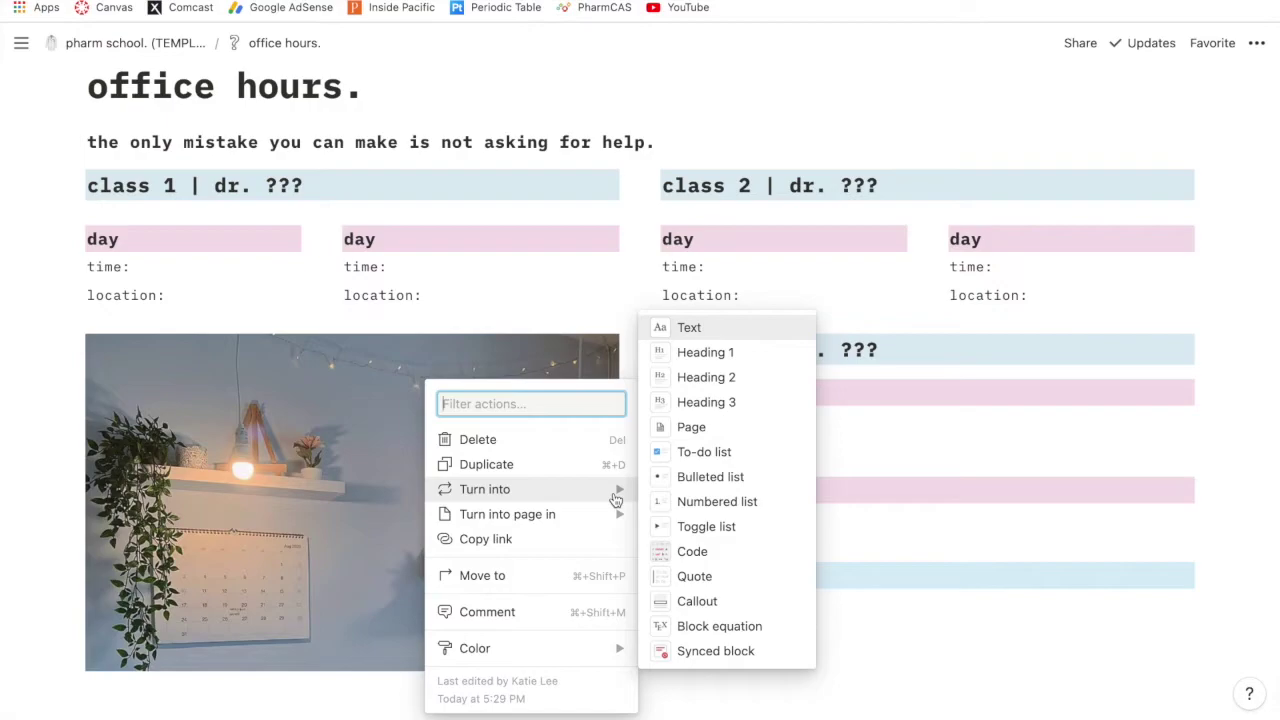
click(730, 377)
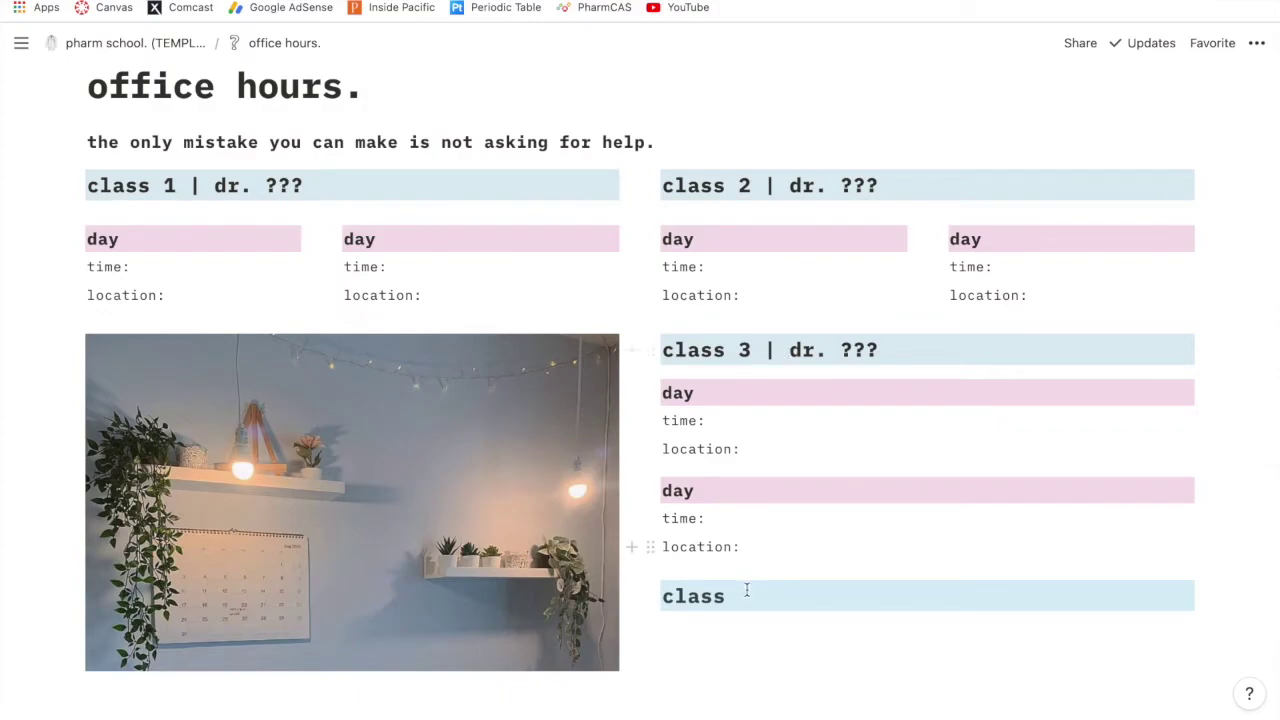
Browse the class heading's Color options, then delete the heading
click(650, 596)
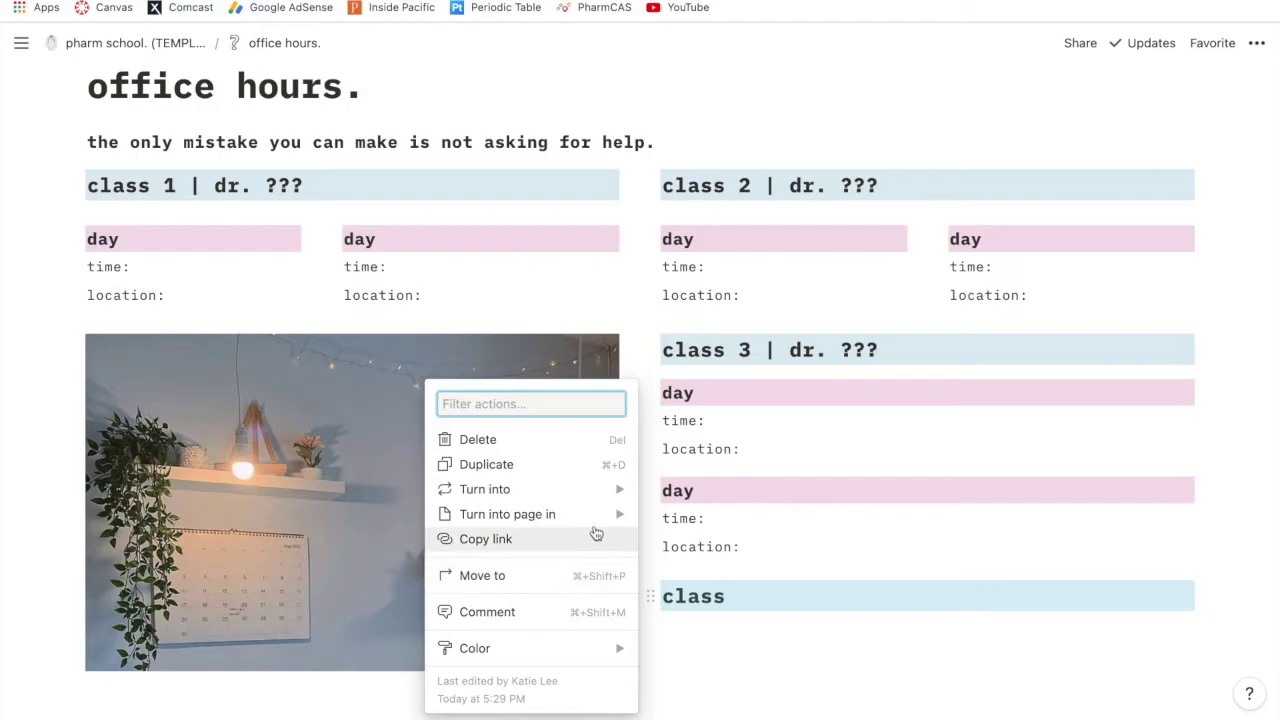
click(560, 514)
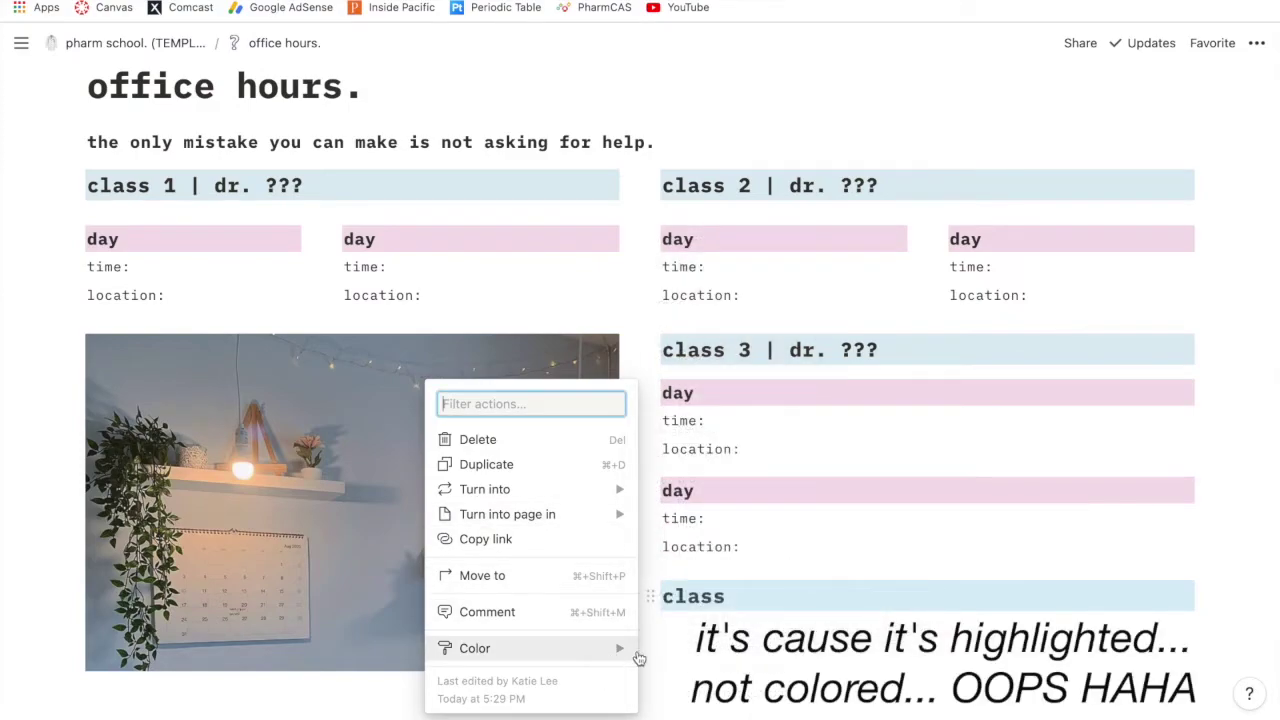
mouse_move(625, 650)
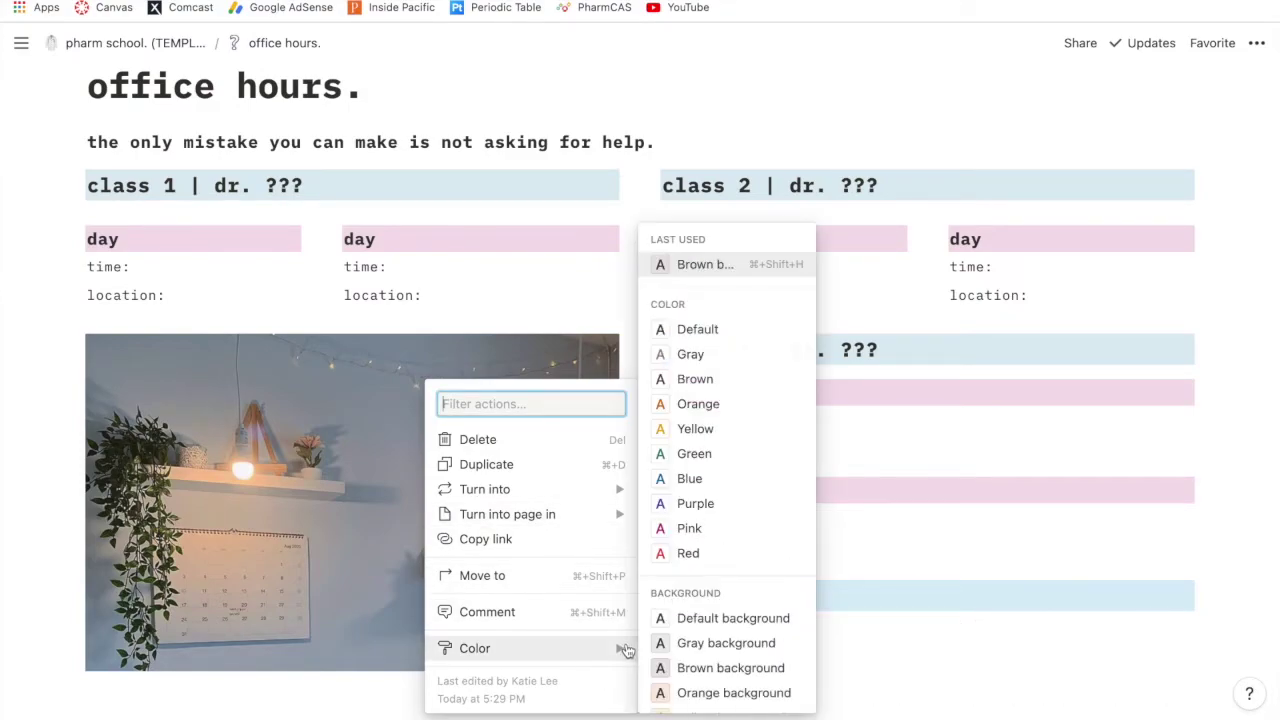
scroll(710, 610, down, 3)
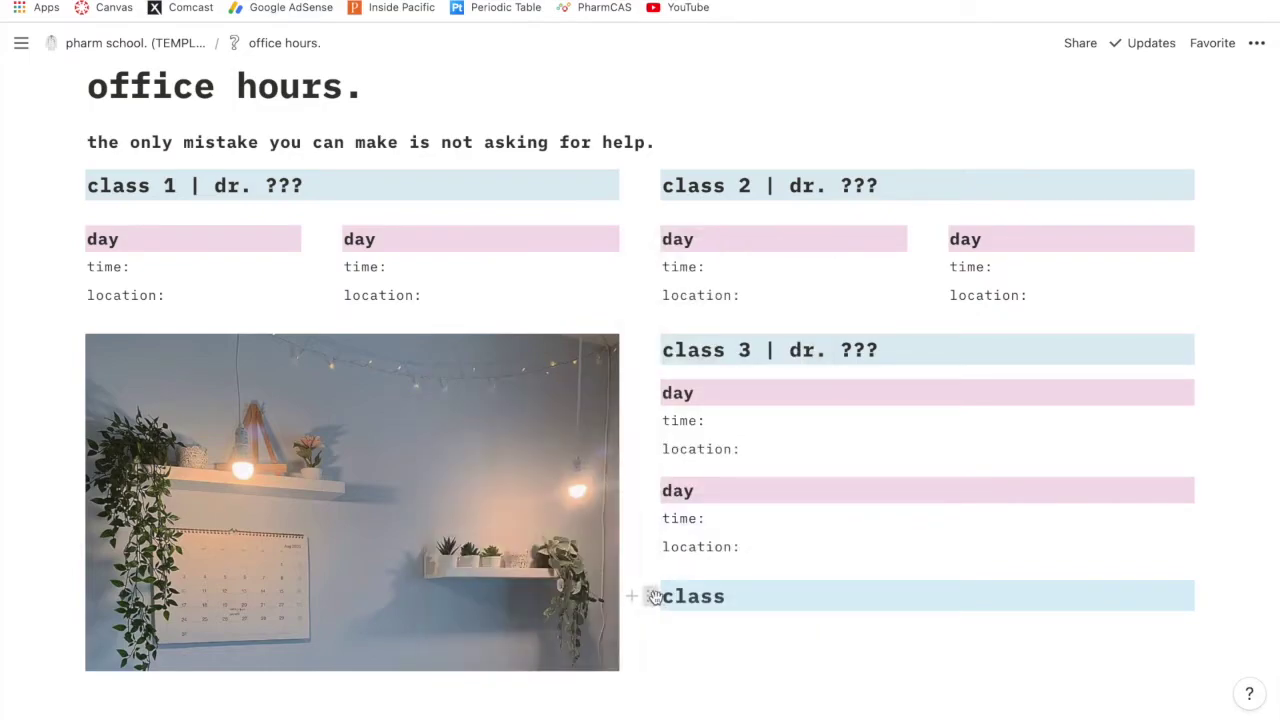
click(650, 596)
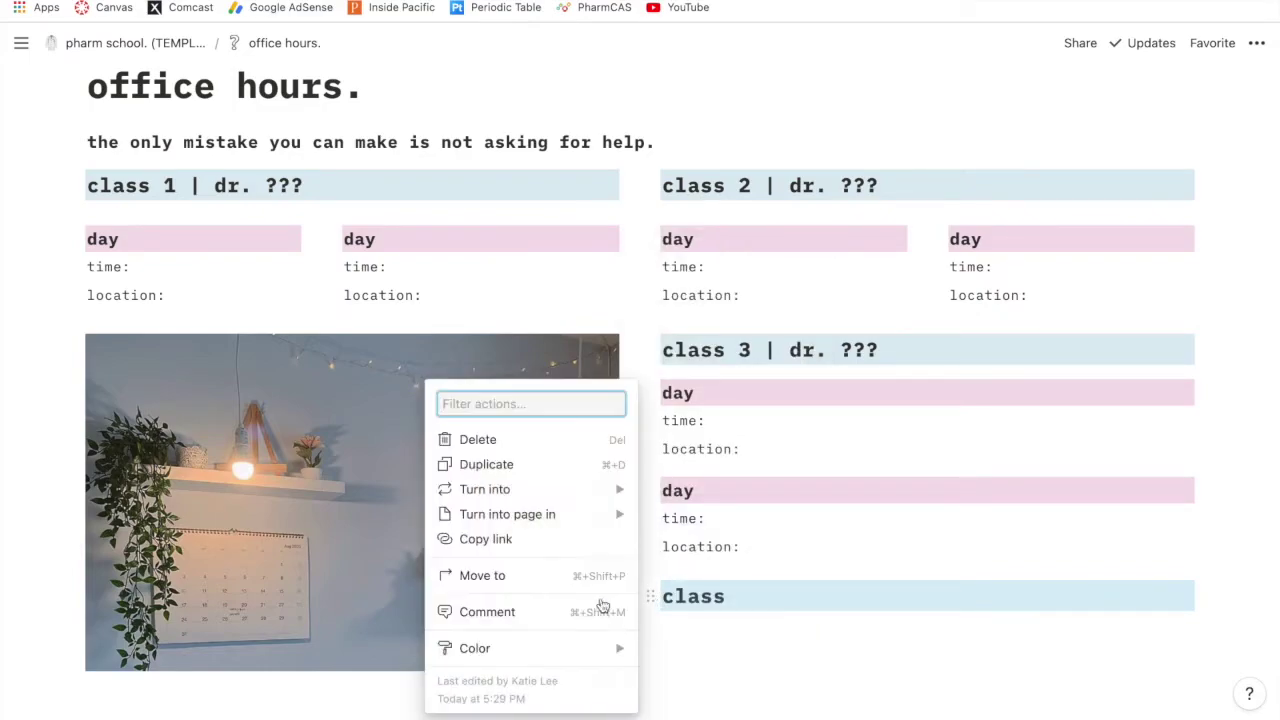
click(536, 445)
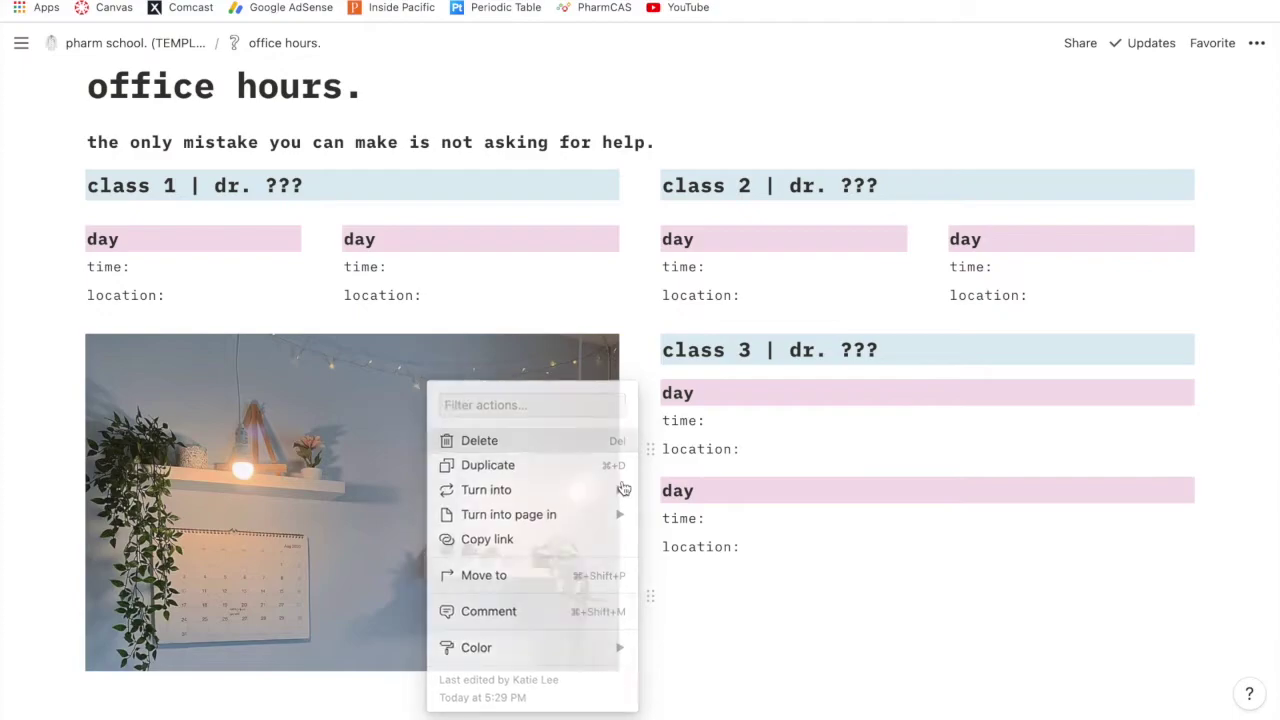
Open 'extras.' from the backpack section, click into its August 2021 calendar, and go back home
scroll(743, 606, up, 3)
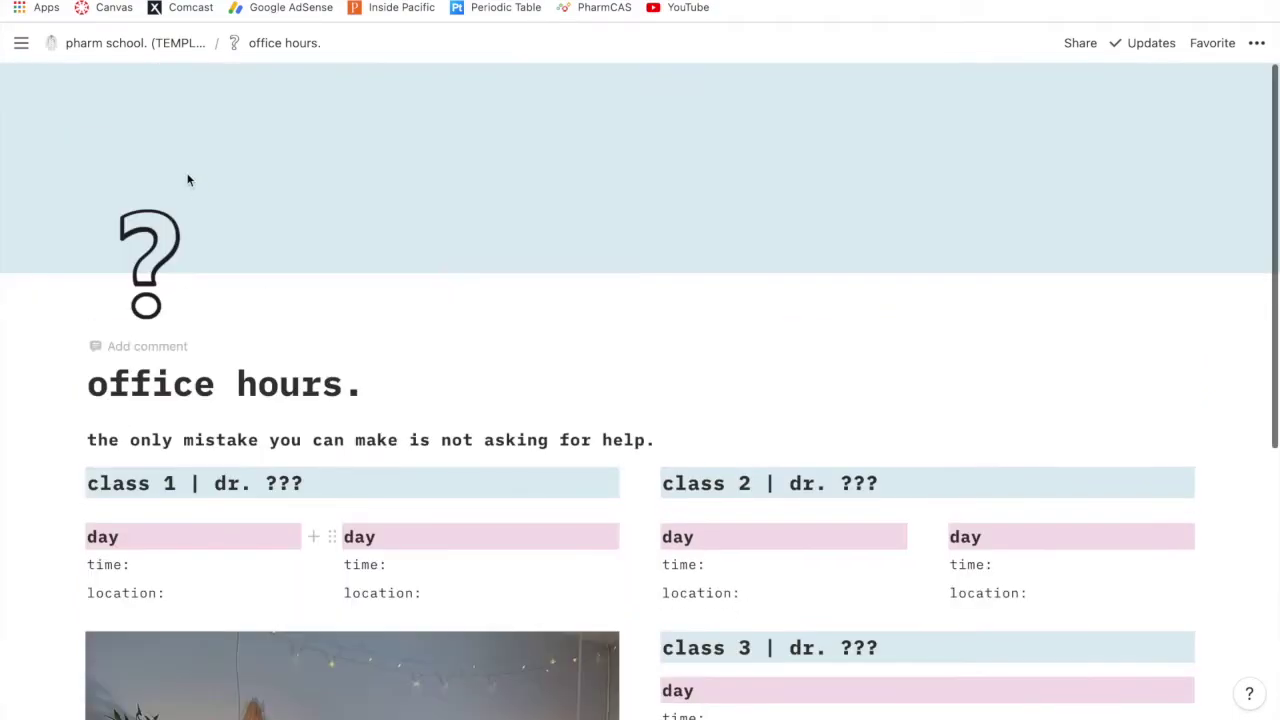
click(157, 46)
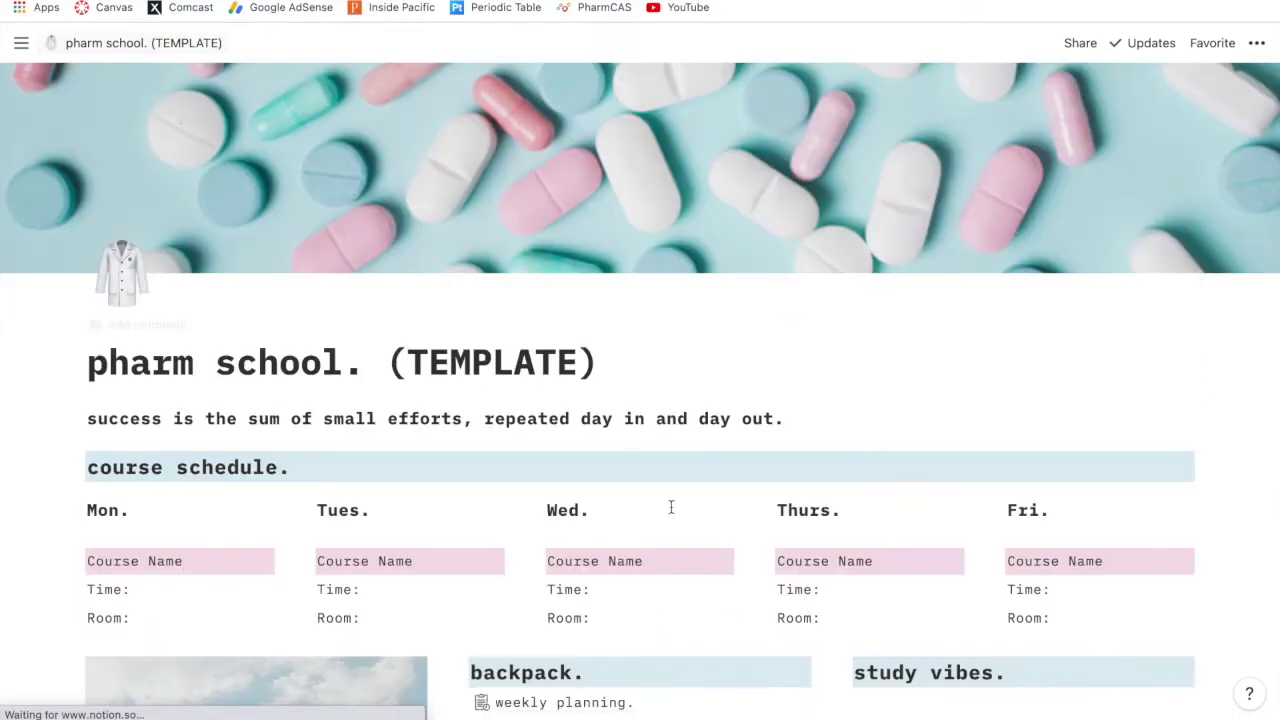
scroll(671, 507, down, 6)
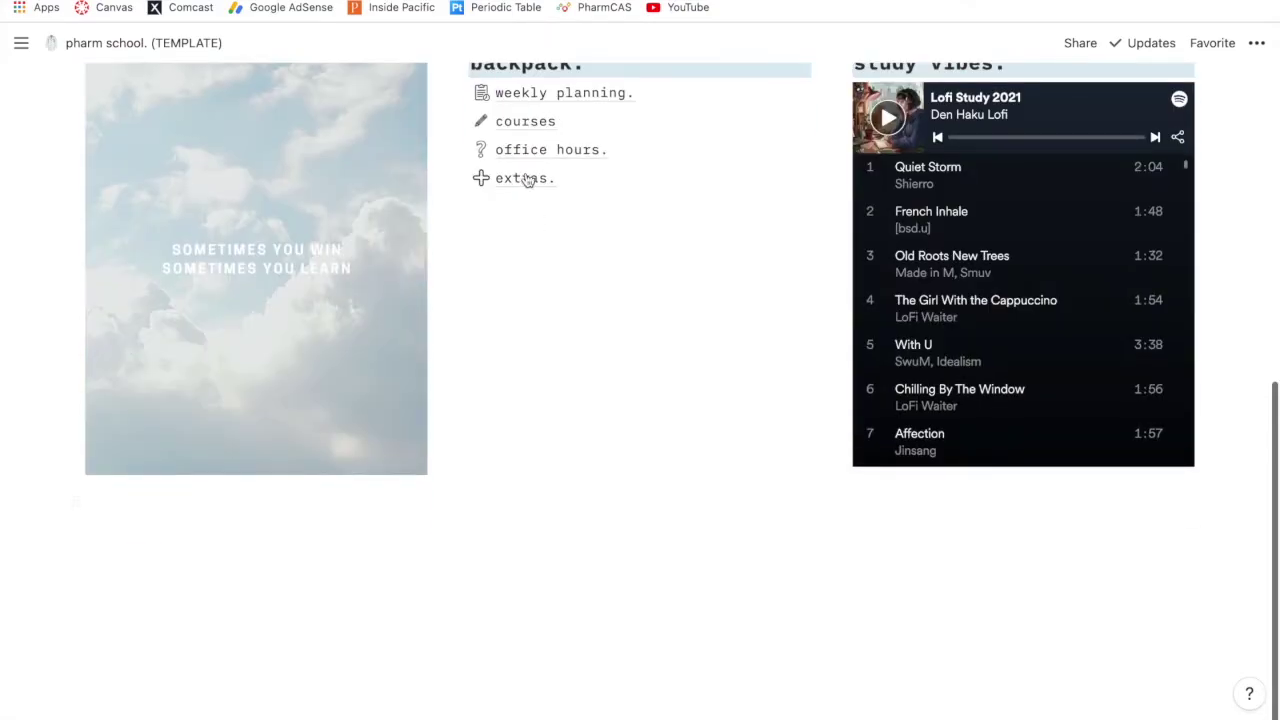
scroll(524, 232, up, 1)
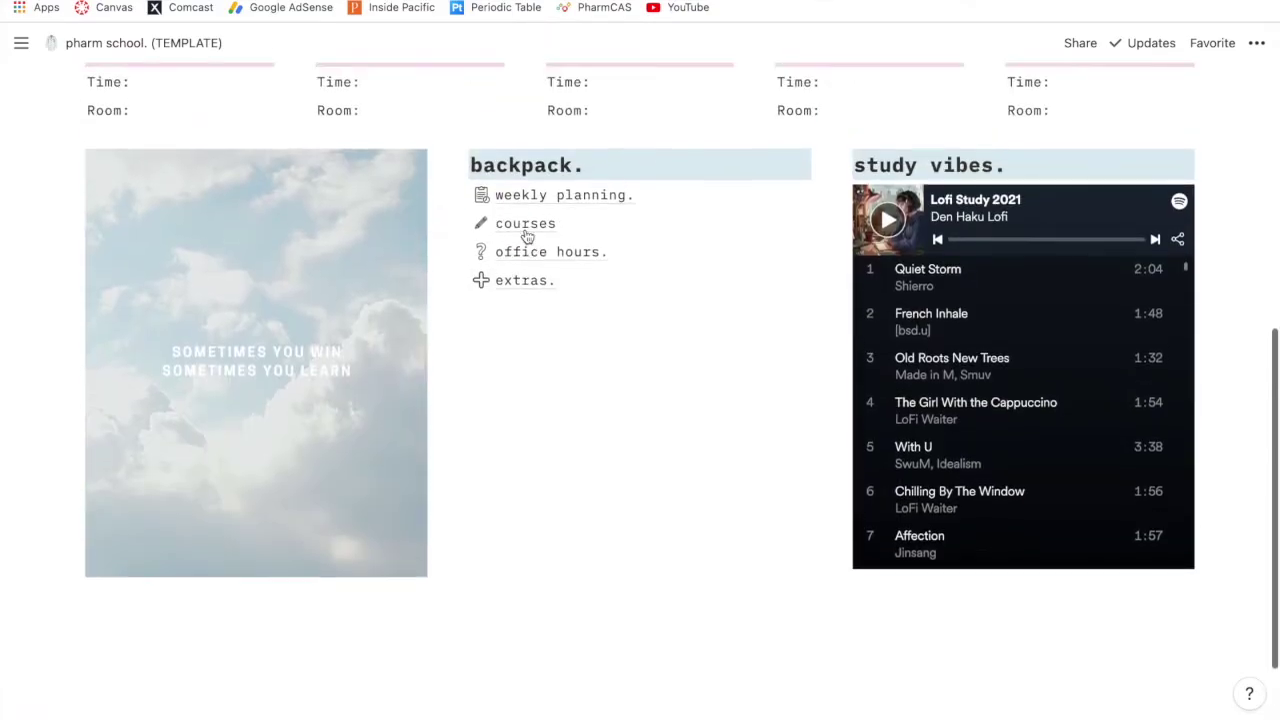
click(525, 289)
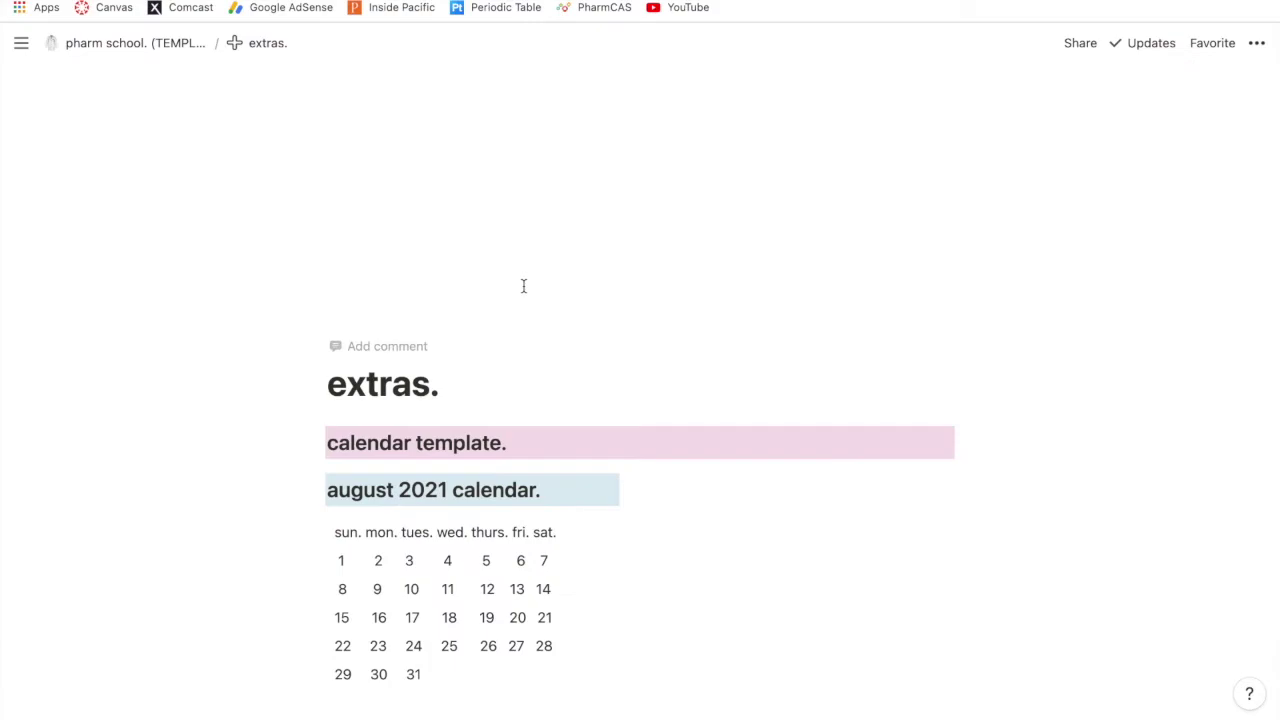
scroll(557, 369, down, 1)
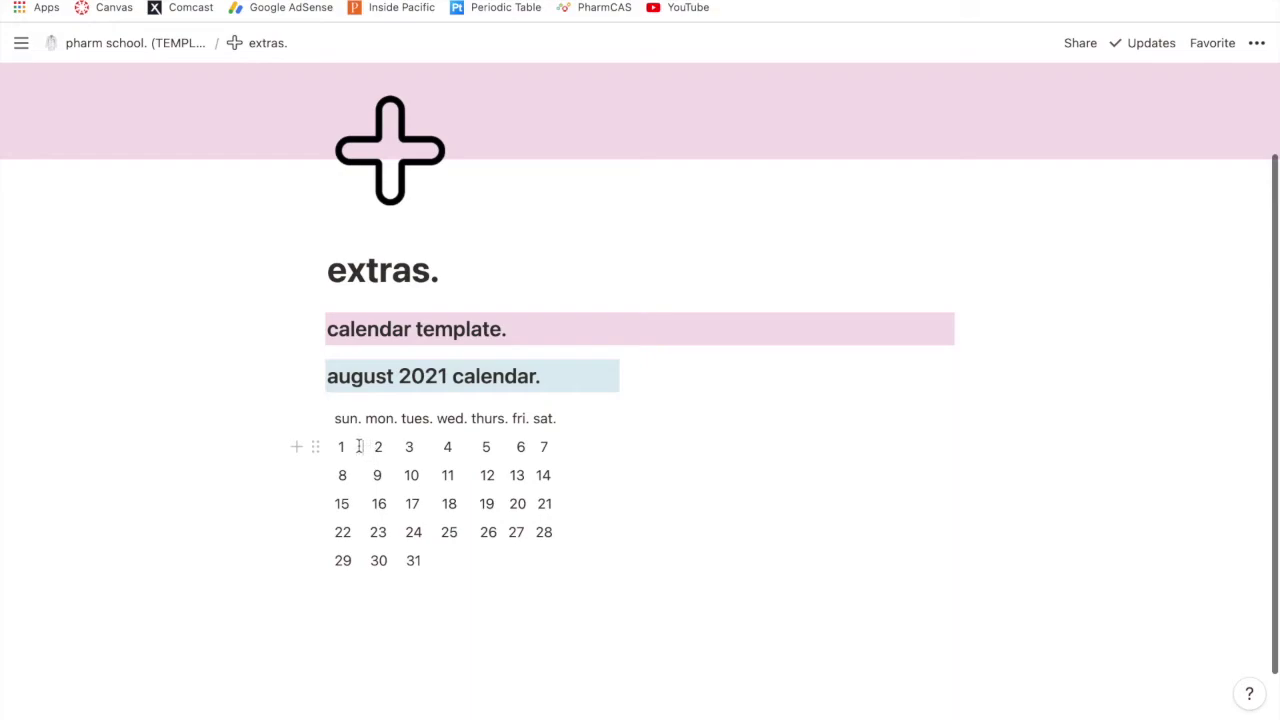
click(367, 446)
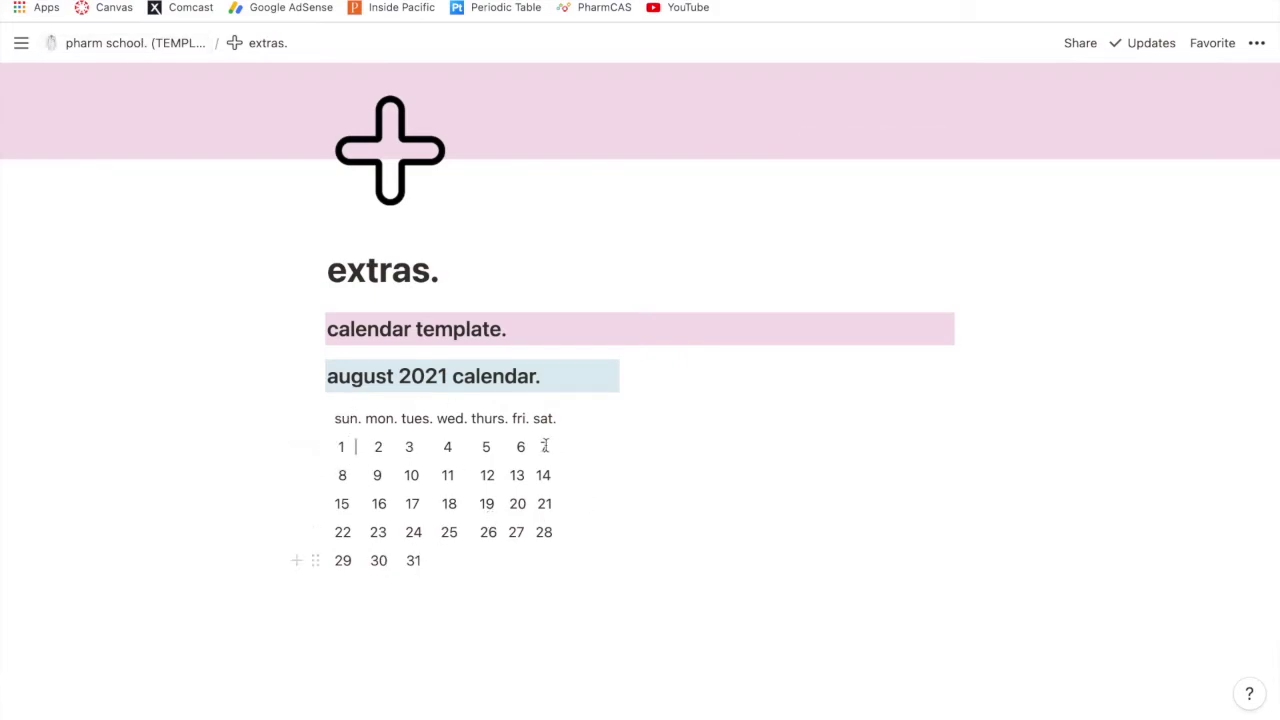
click(127, 45)
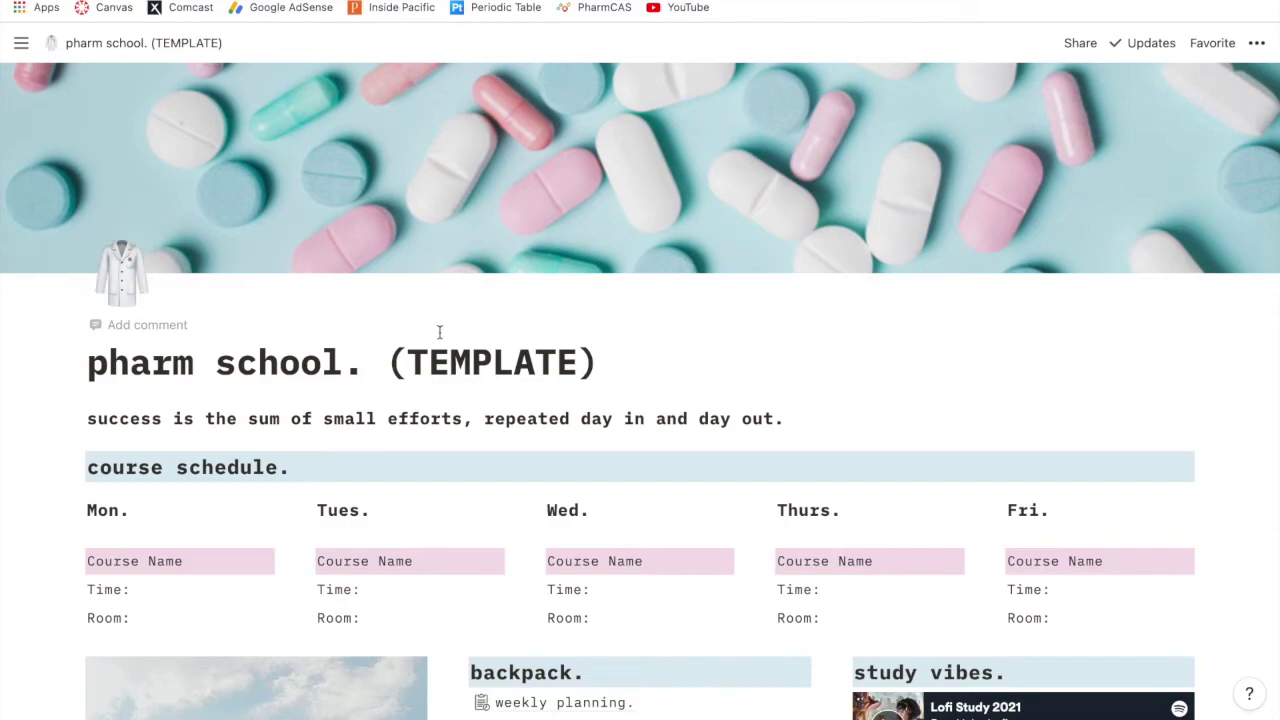
scroll(337, 370, down, 2)
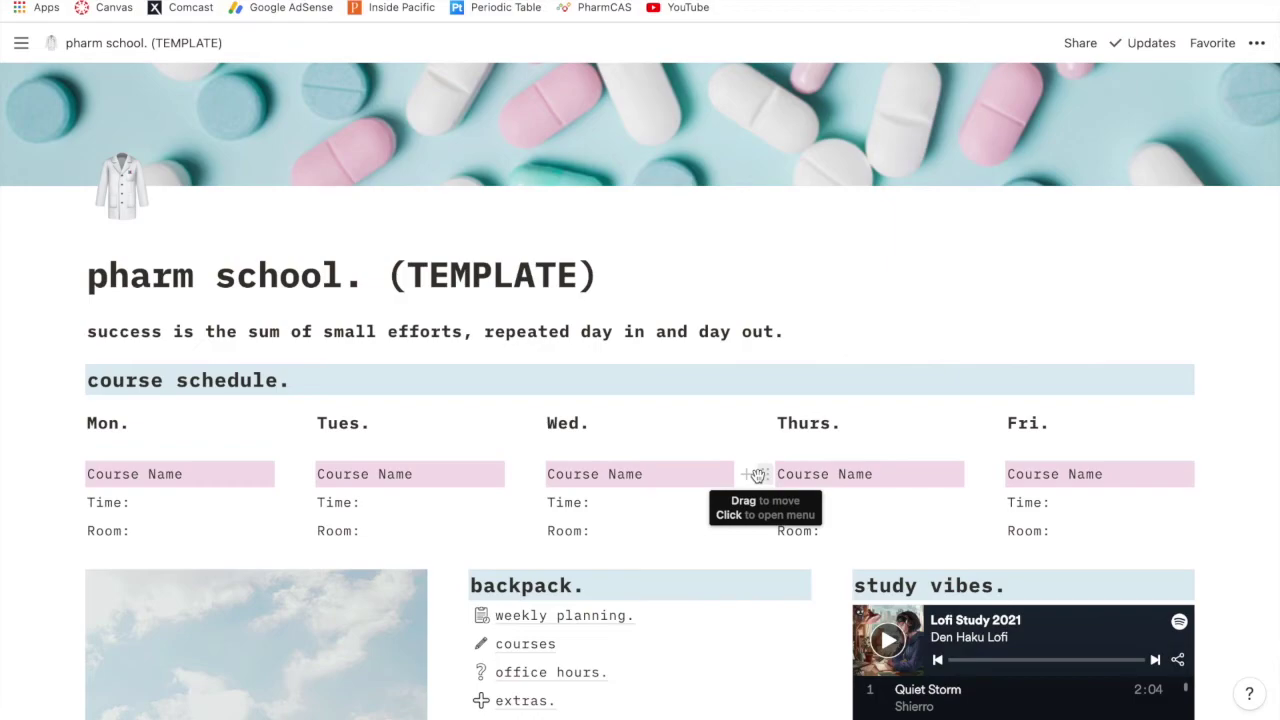
scroll(1236, 527, down, 1)
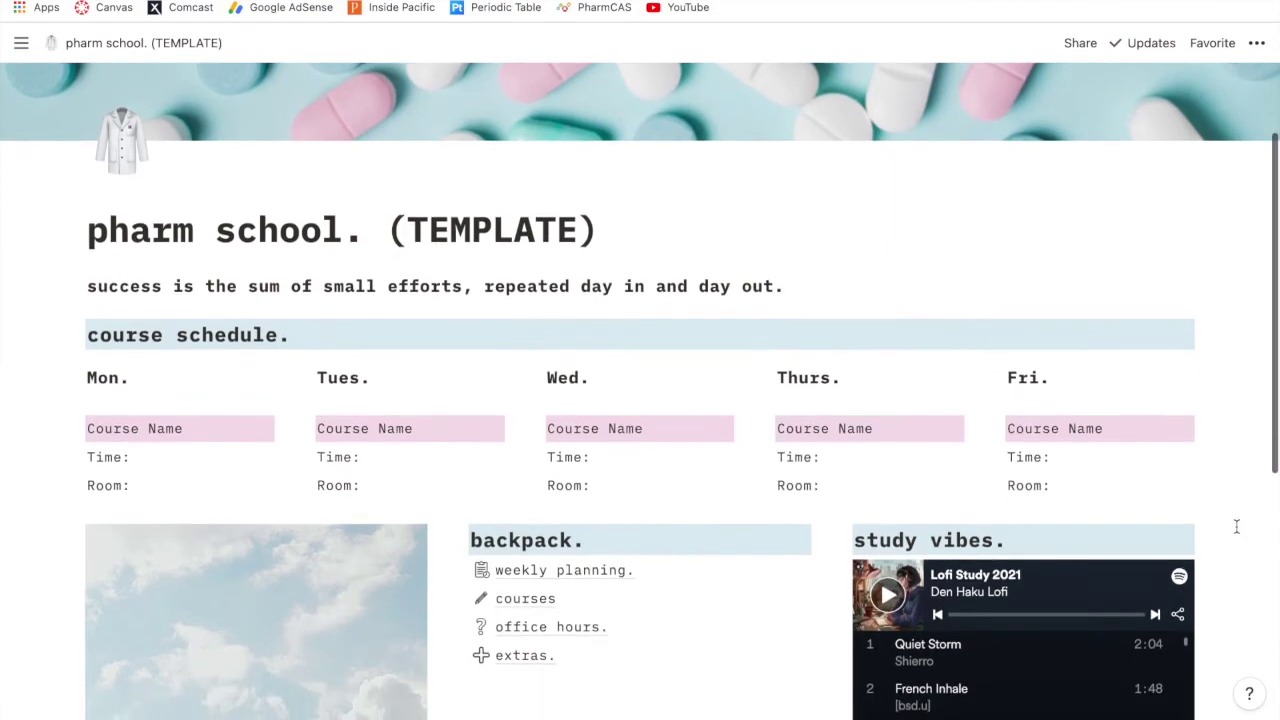
scroll(1236, 527, up, 1)
scroll(1236, 527, up, 1)
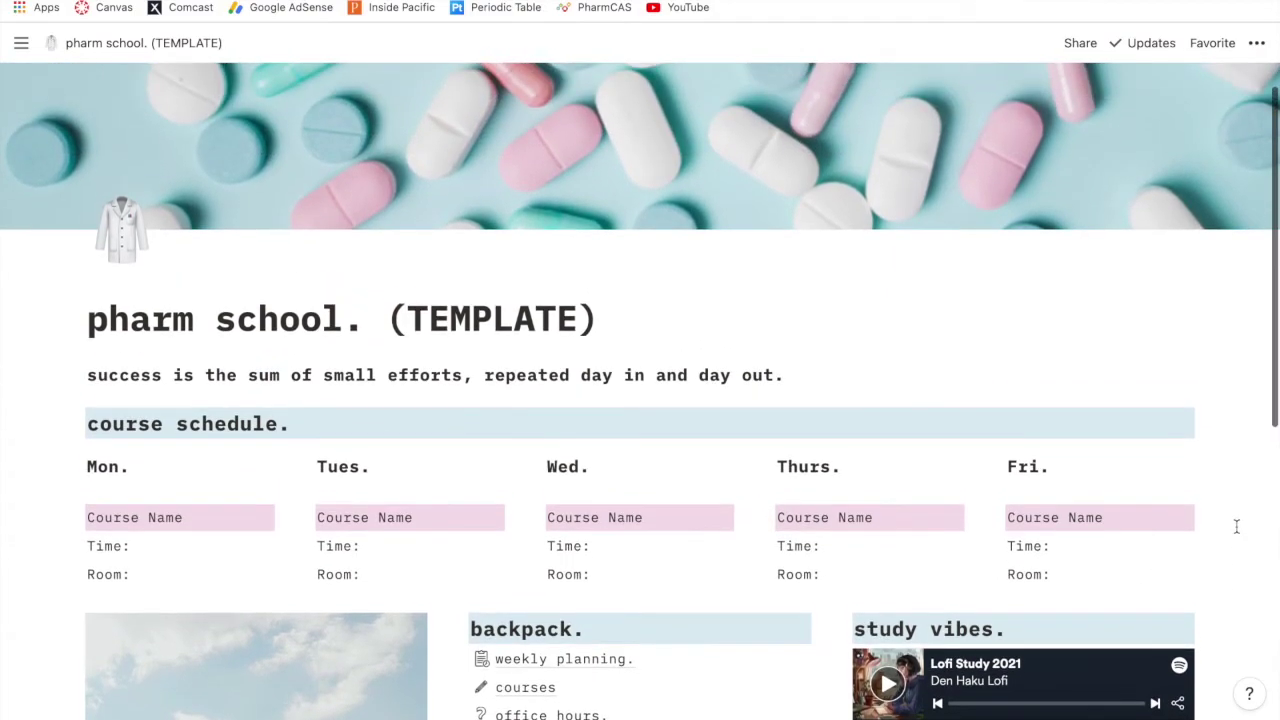
click(1080, 43)
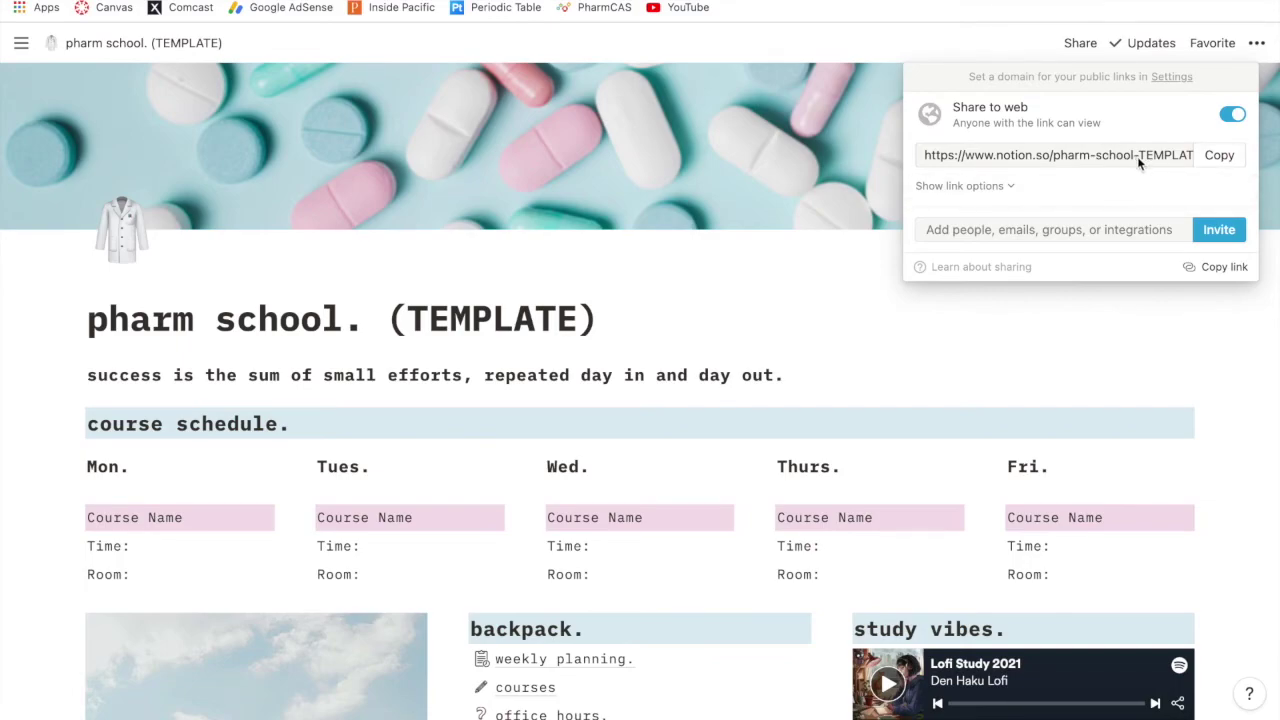
click(923, 333)
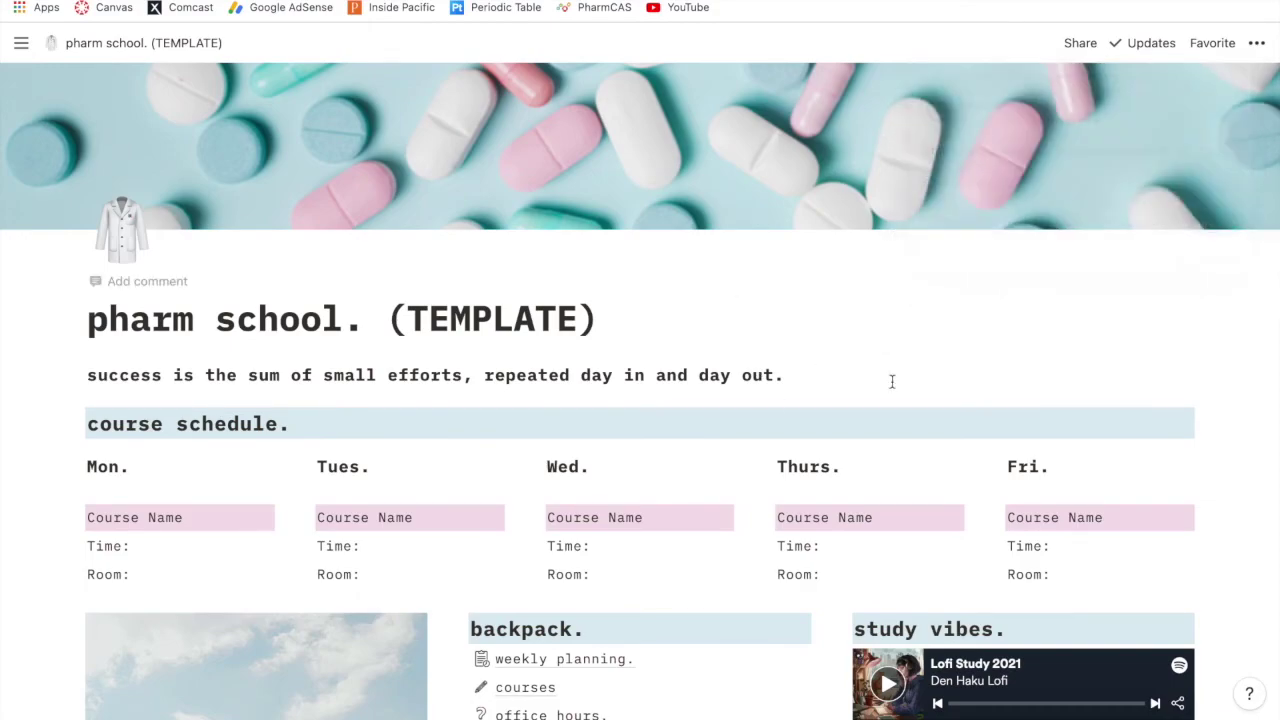
click(1082, 42)
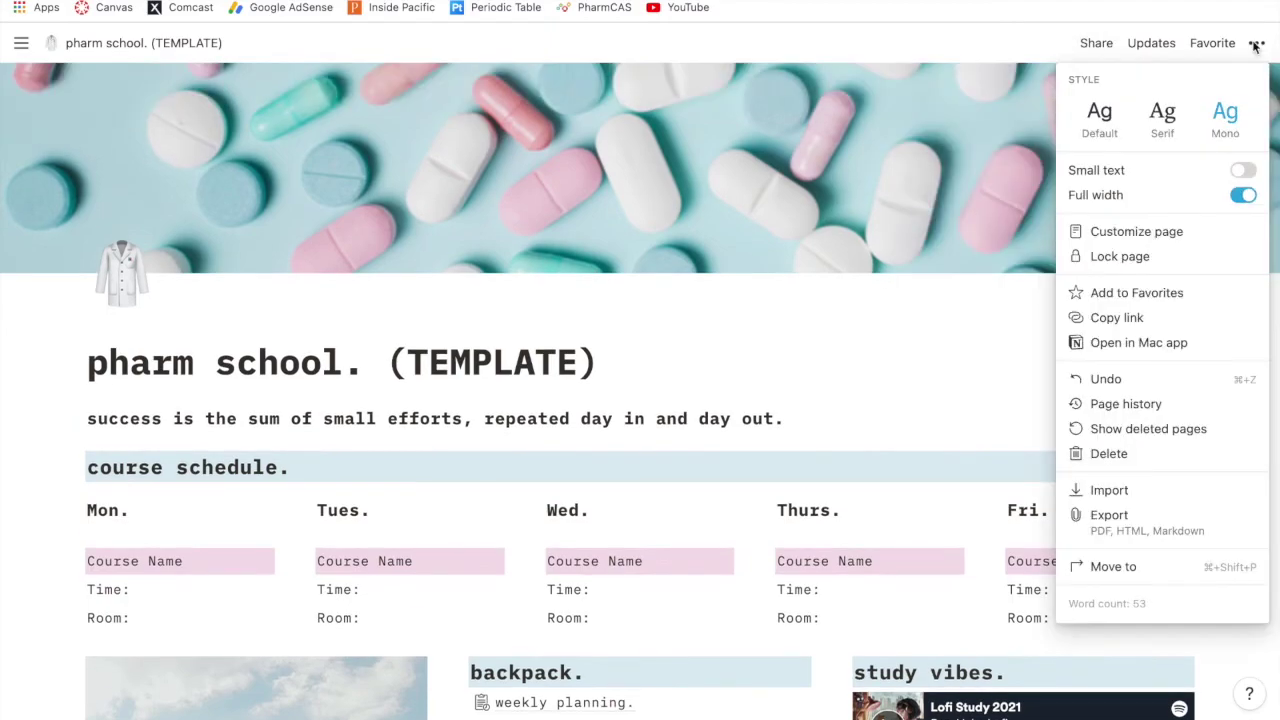
click(1257, 43)
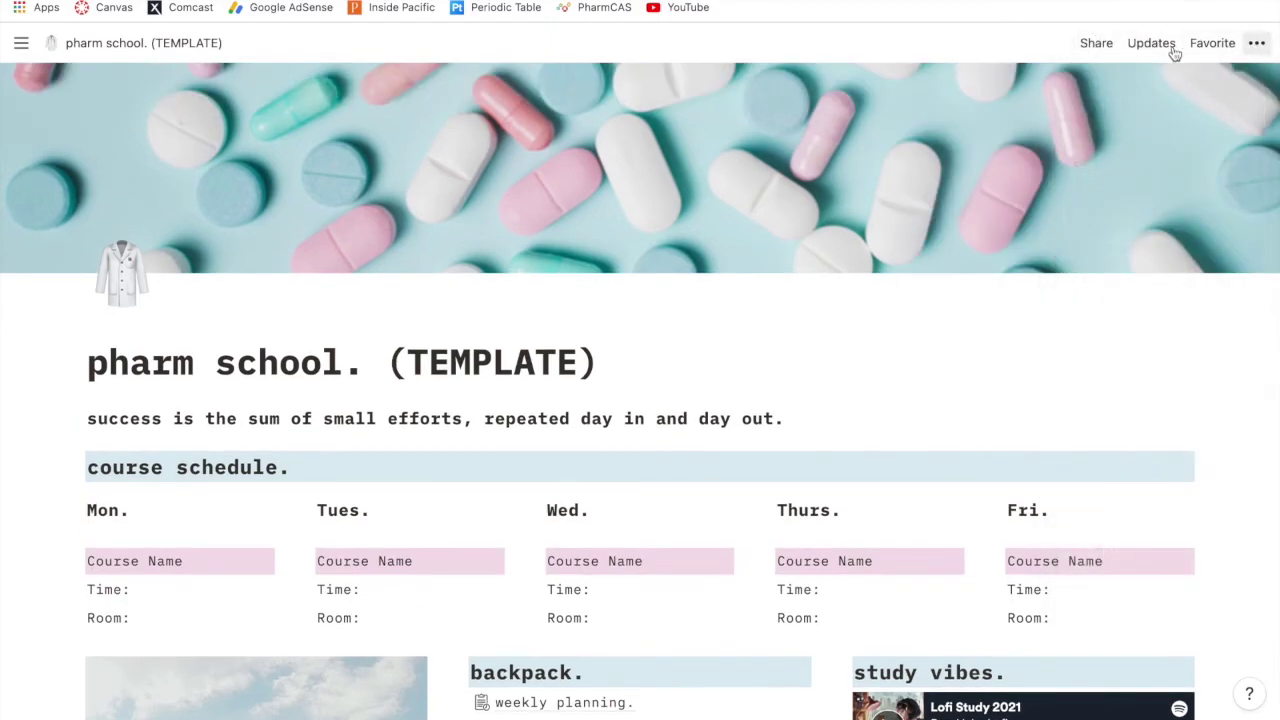
click(1092, 43)
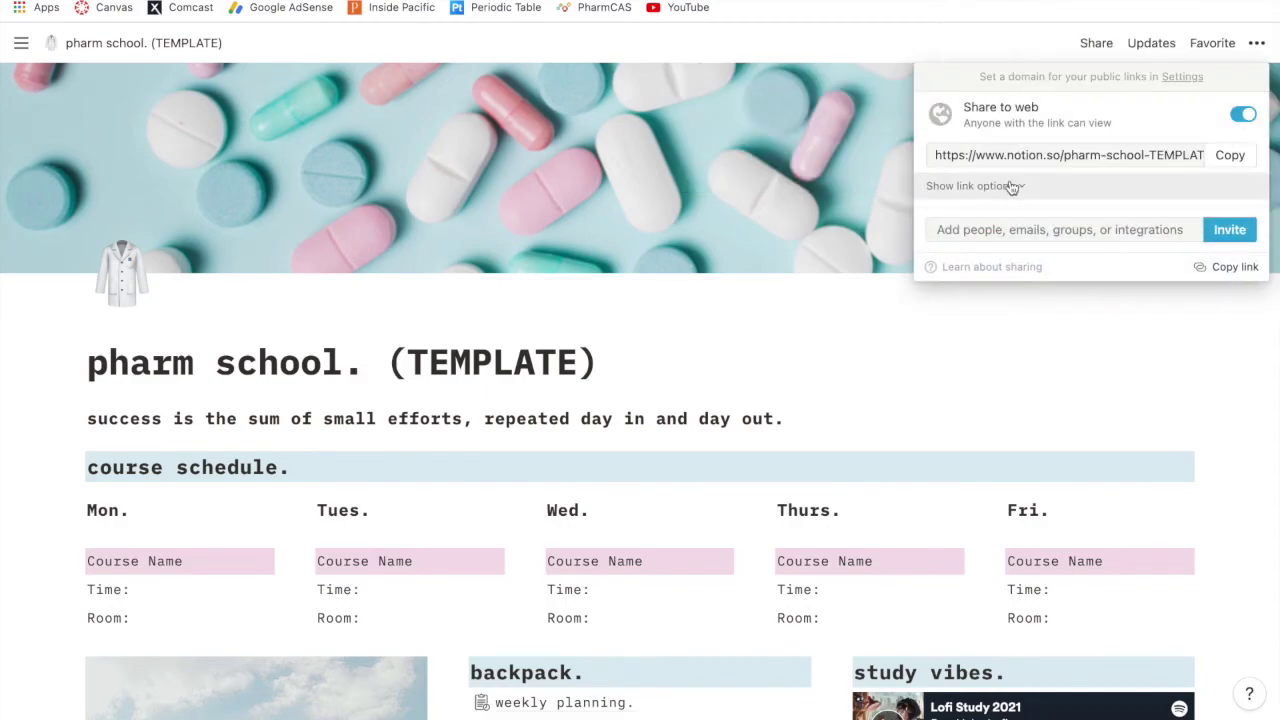
click(1006, 186)
mouse_move(1080, 250)
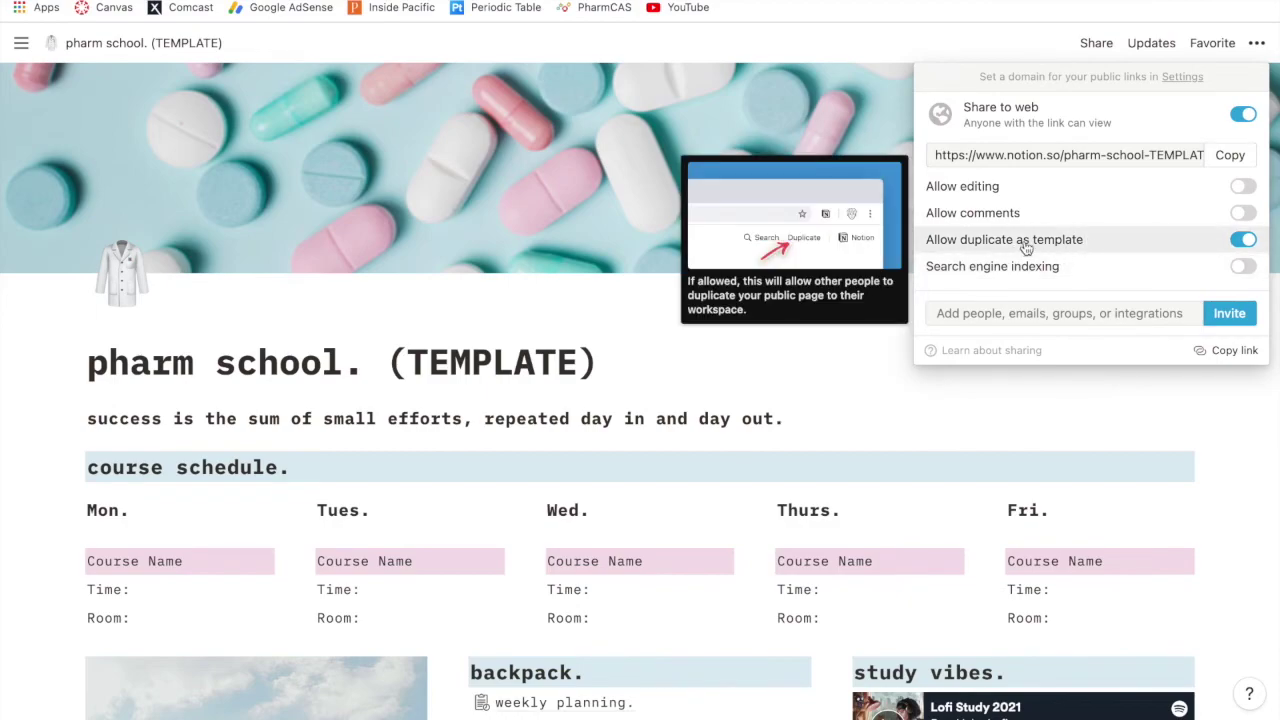
click(996, 50)
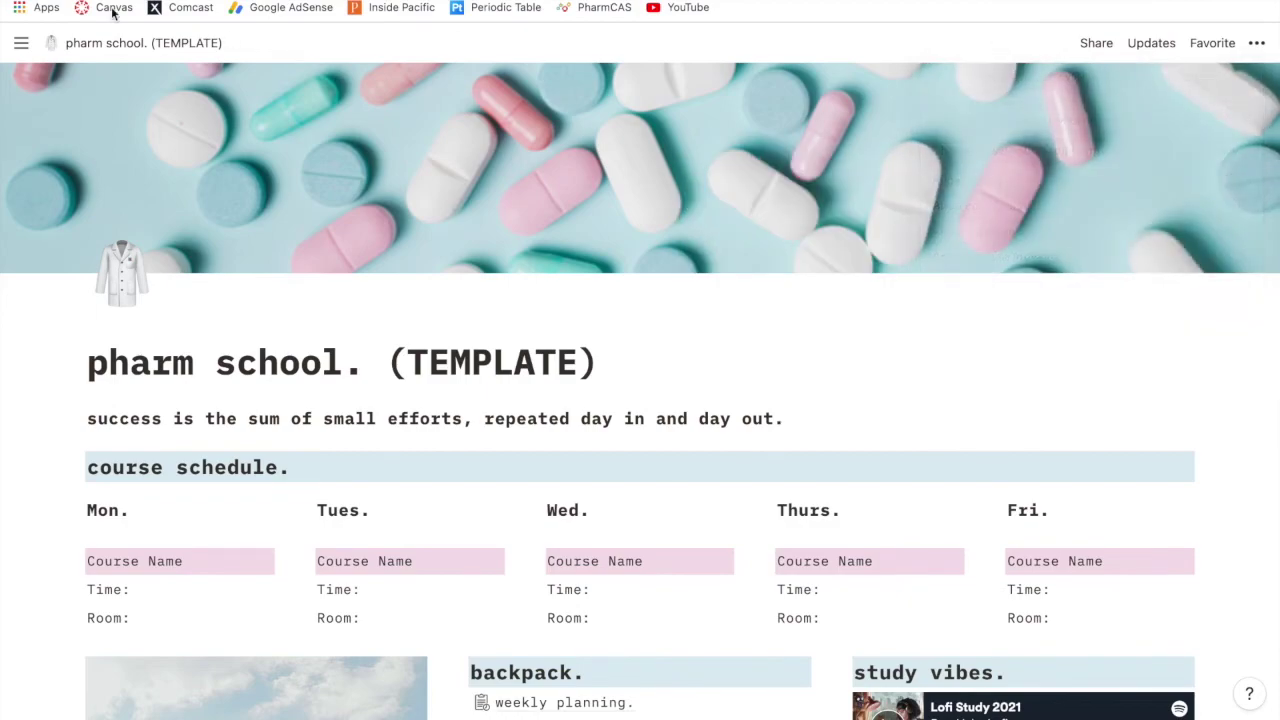
mouse_move(24, 50)
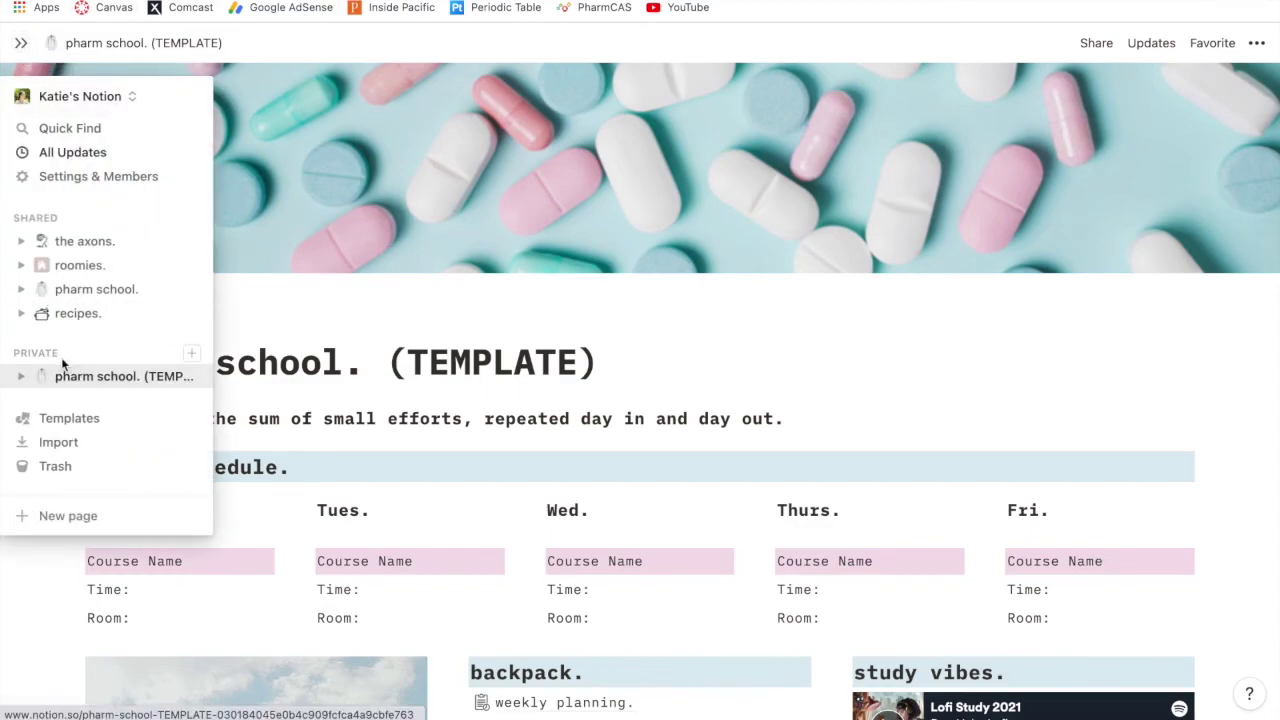